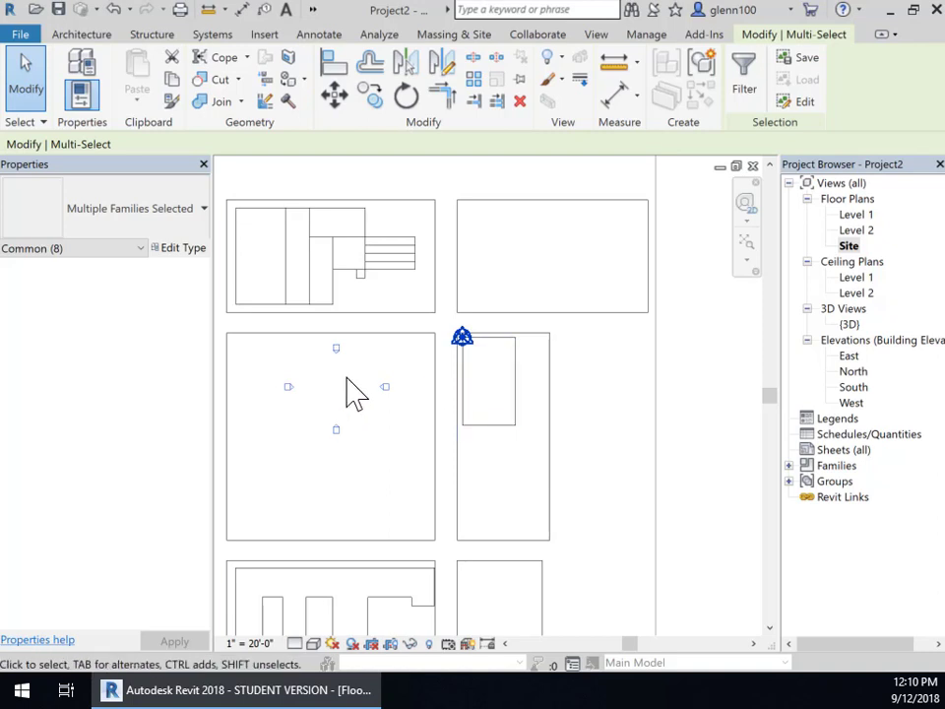
Move the four building elevation markers together so they are centred on the small rectangular mass beside the project base point
{"action": "left_click", "coordinate": [334, 106]}
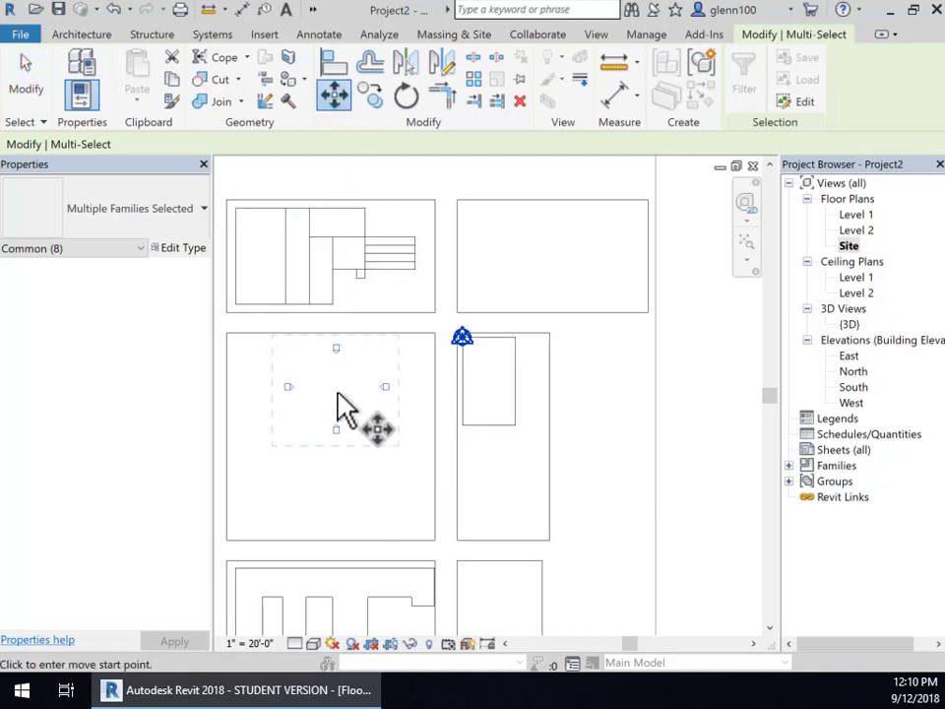
{"action": "left_click", "coordinate": [335, 387]}
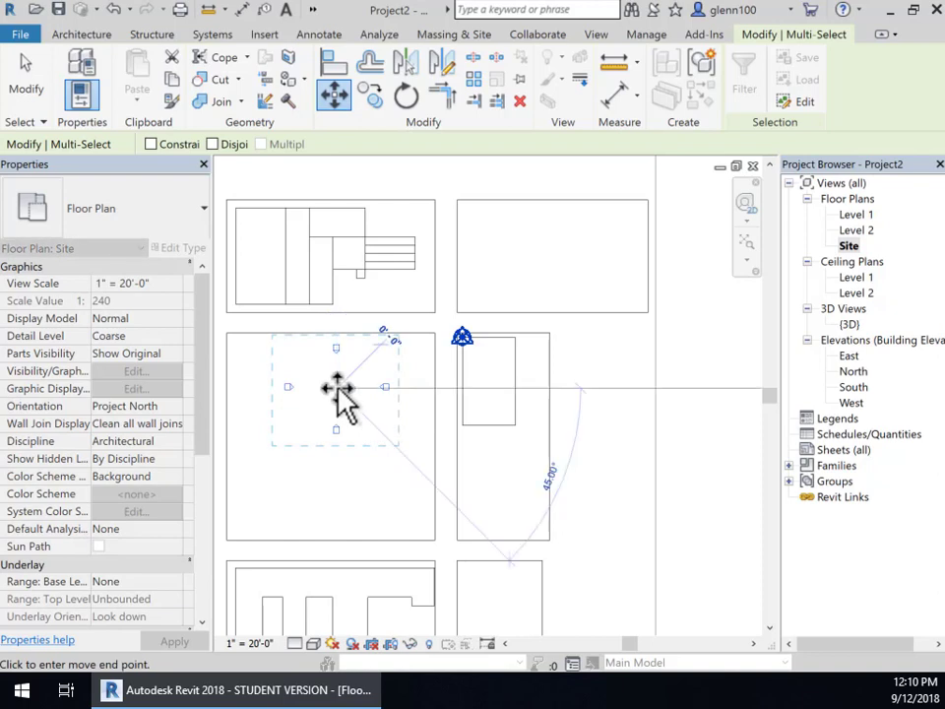
{"action": "left_click", "coordinate": [522, 385]}
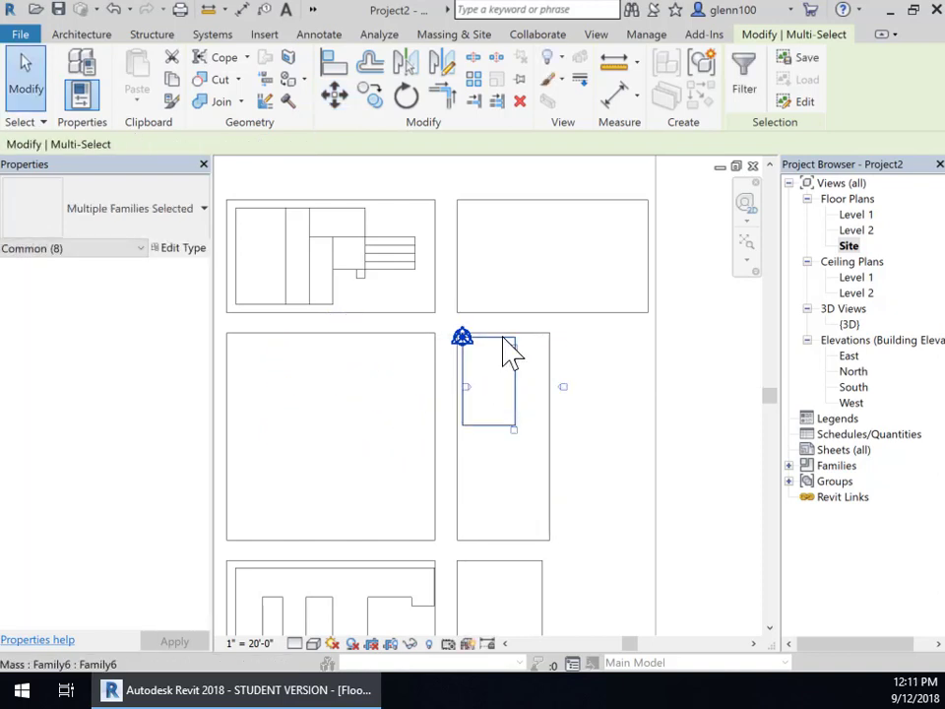
{"action": "left_click", "coordinate": [333, 96]}
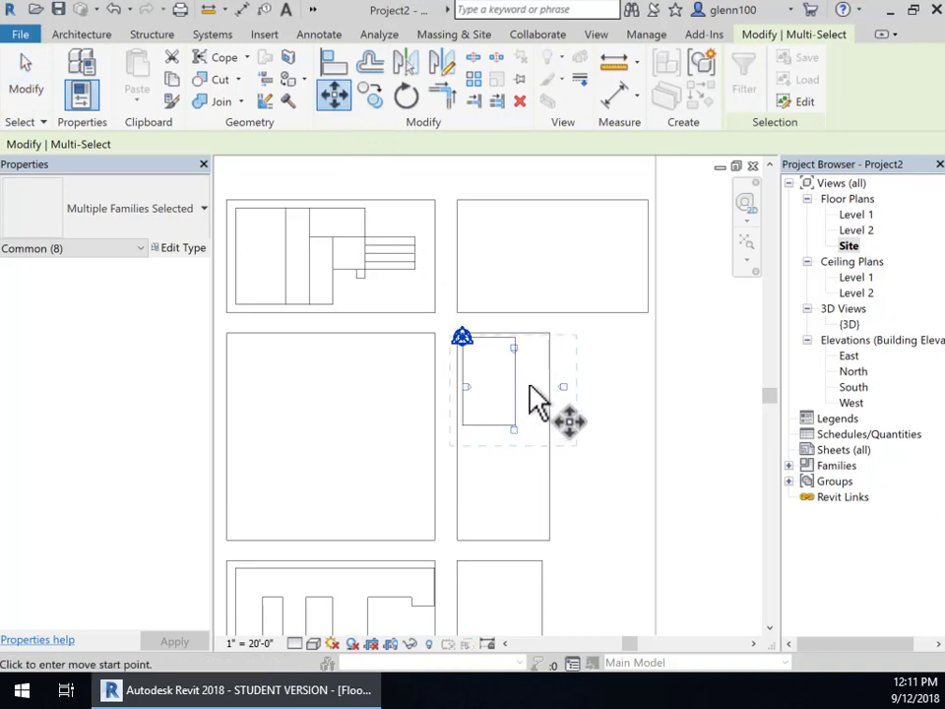
{"action": "left_click", "coordinate": [515, 386]}
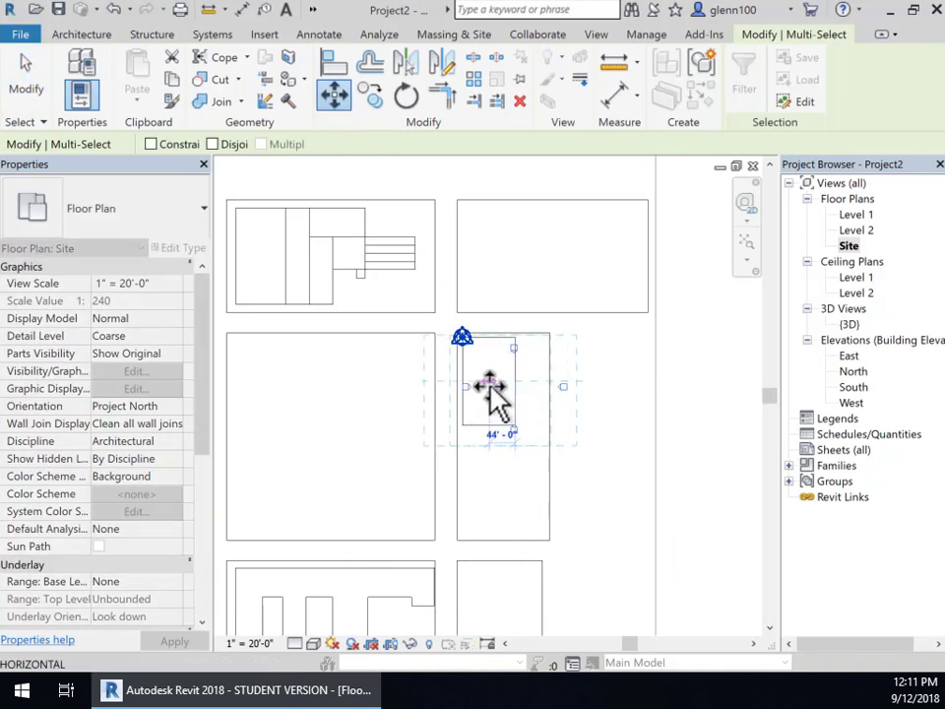
{"action": "left_click", "coordinate": [489, 387]}
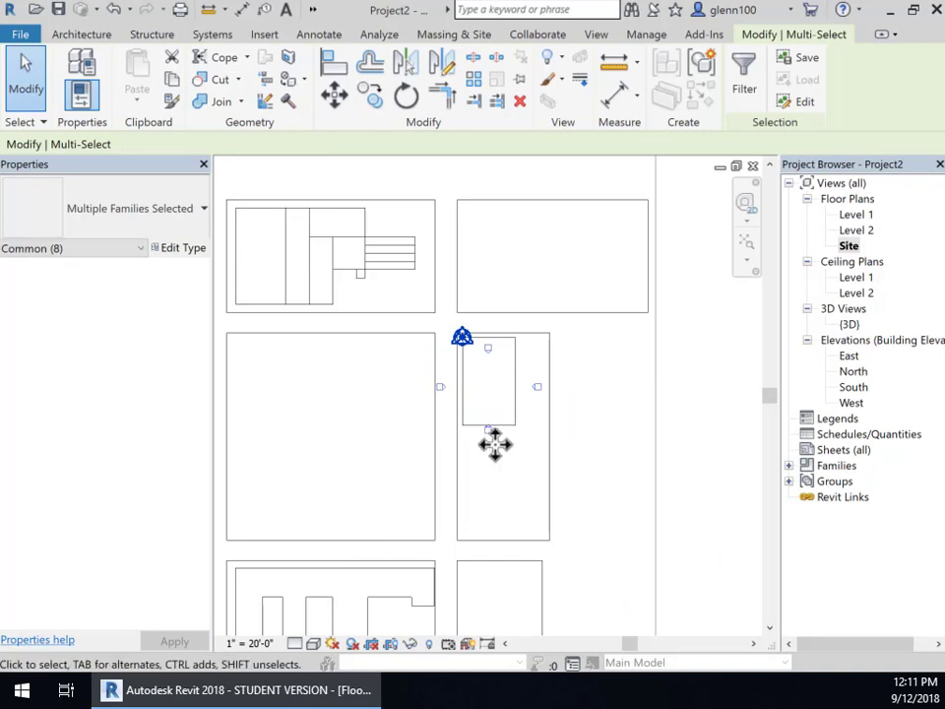
{"action": "left_click", "coordinate": [615, 386]}
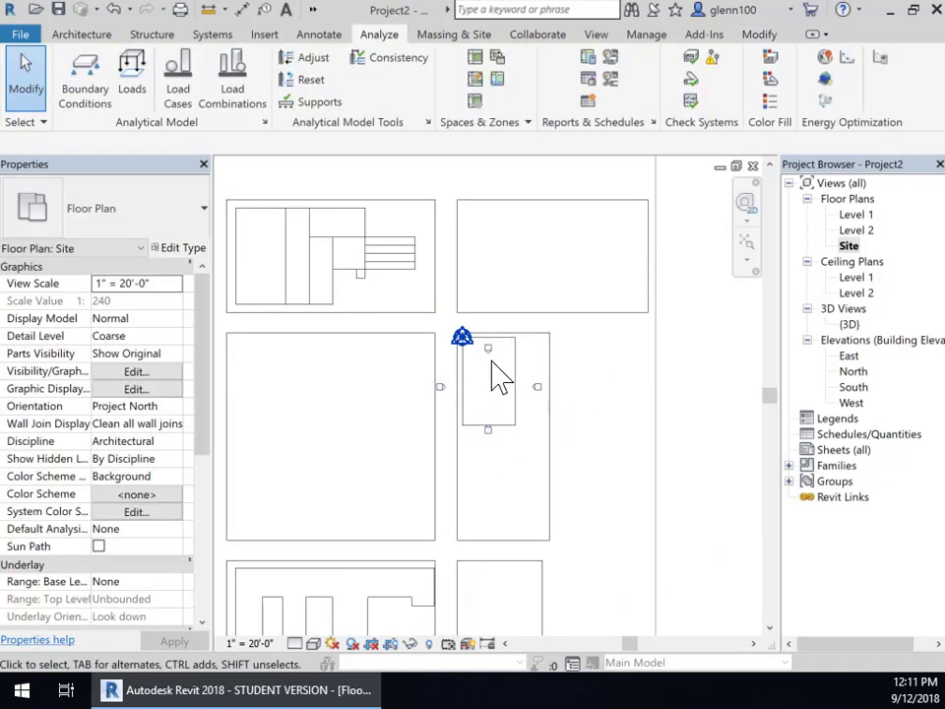
Move the south elevation marker about 48' straight down, clear of the rectangular mass
{"action": "left_click", "coordinate": [495, 366]}
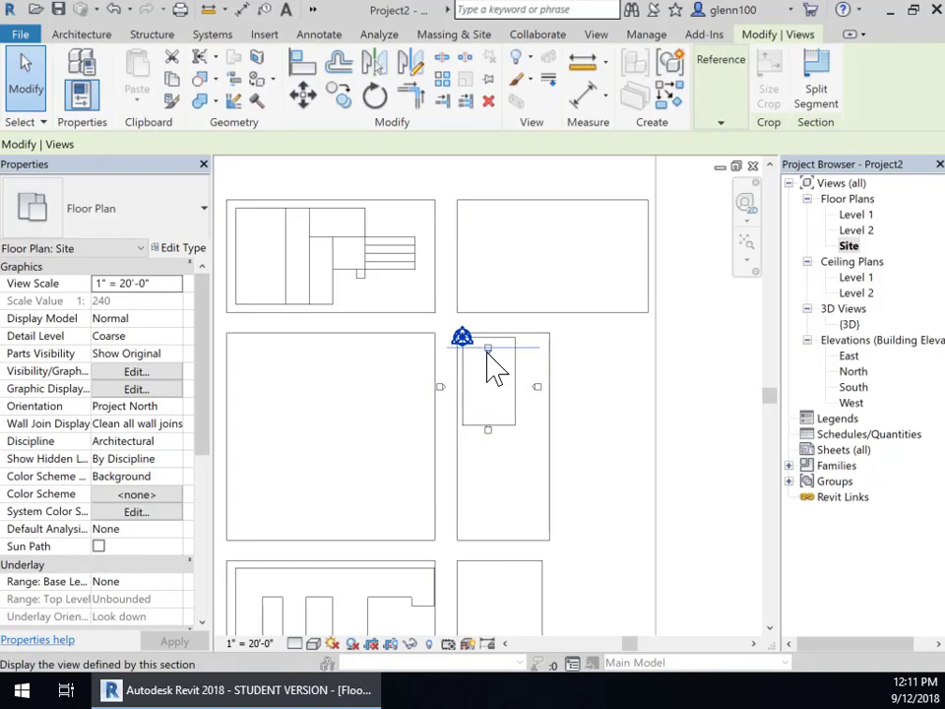
{"action": "scroll", "coordinate": [488, 389], "scroll_direction": "up", "scroll_amount": 5}
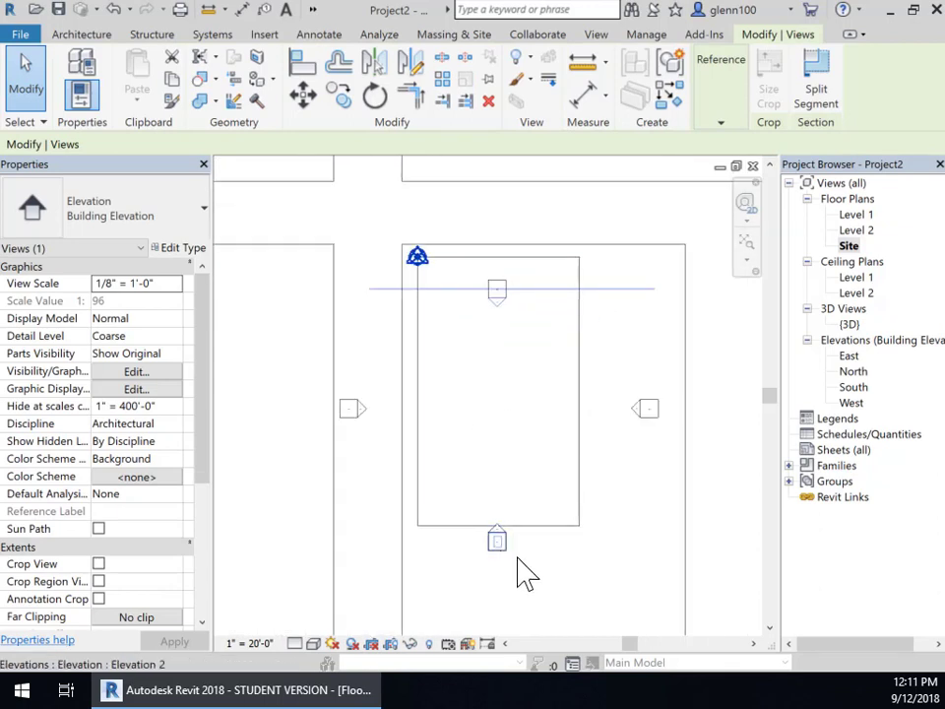
{"action": "left_click", "coordinate": [523, 565]}
{"action": "mouse_move", "coordinate": [464, 499]}
{"action": "left_mouse_down"}
{"action": "mouse_move", "coordinate": [530, 579]}
{"action": "mouse_move", "coordinate": [513, 574]}
{"action": "left_mouse_up"}
{"action": "left_click", "coordinate": [335, 96]}
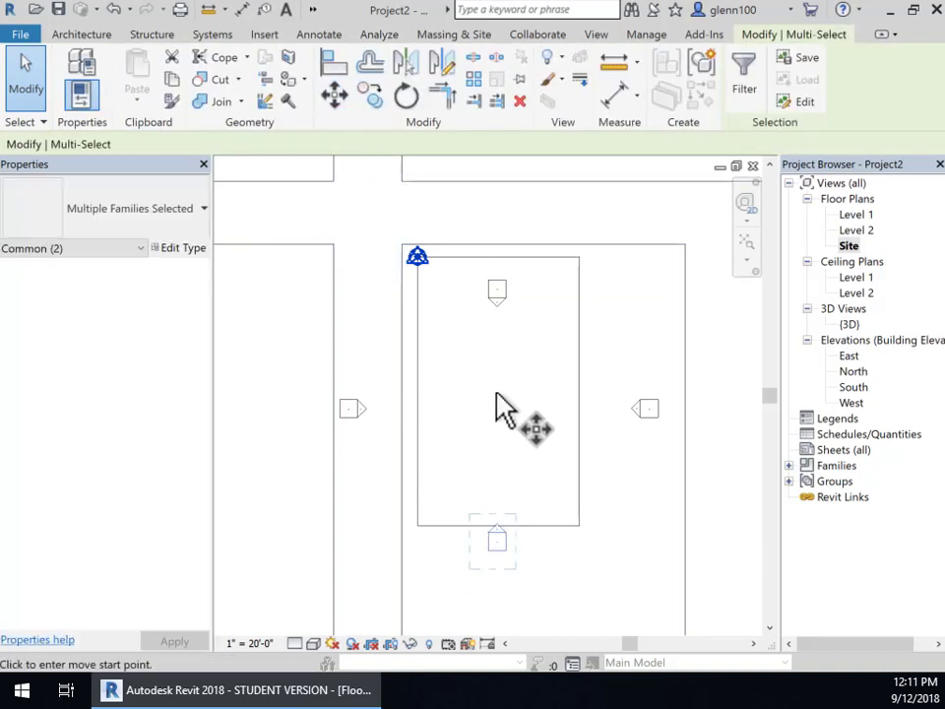
{"action": "left_click", "coordinate": [500, 532]}
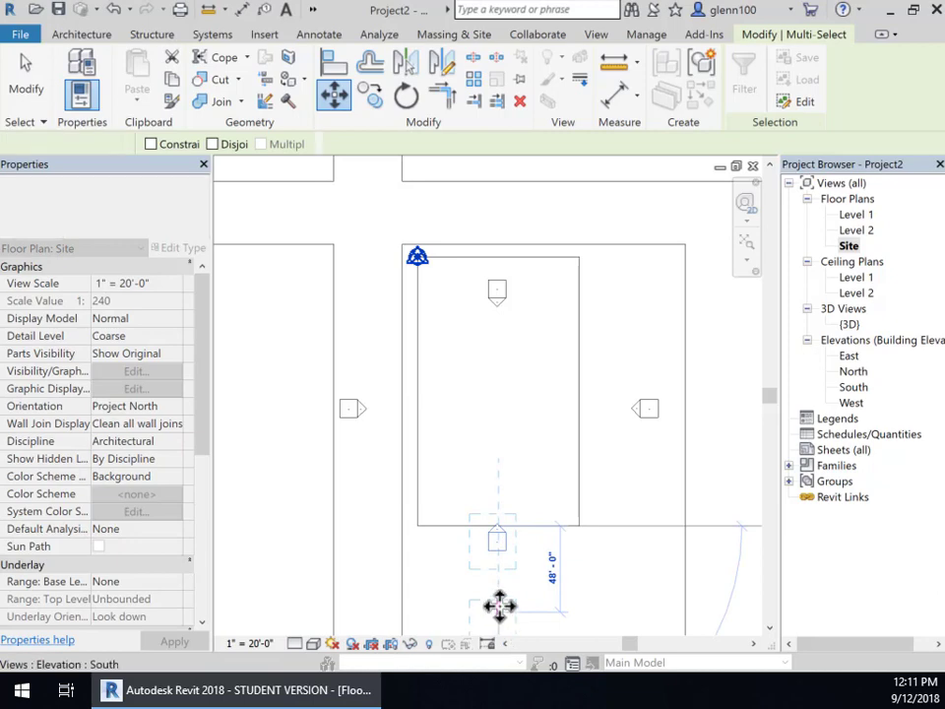
{"action": "left_click", "coordinate": [498, 616]}
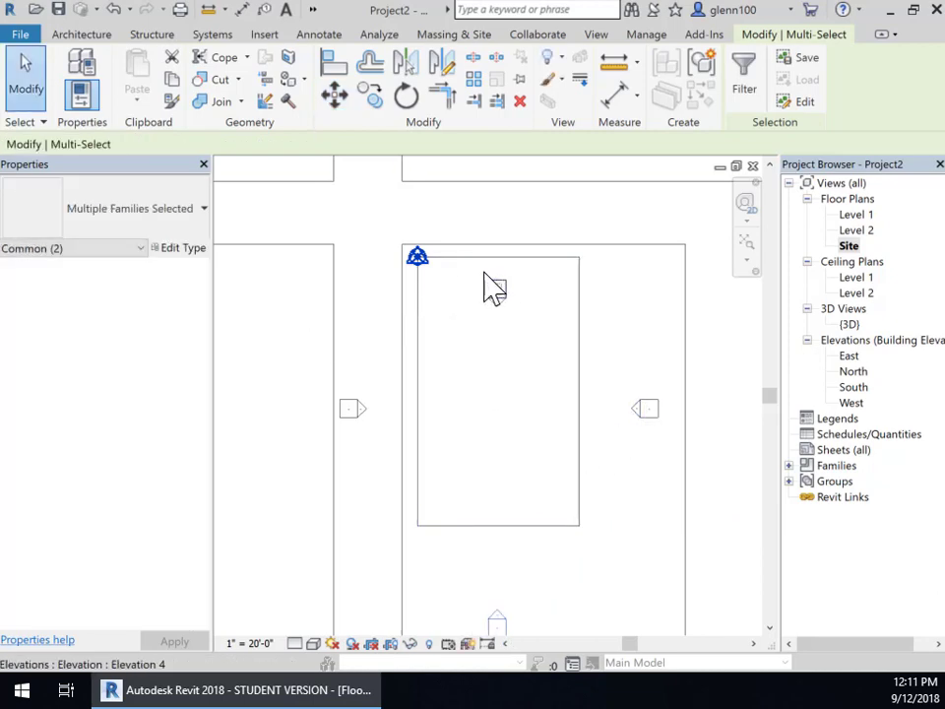
Move the north elevation marker about 48' straight up, beyond the upper edge of the rectangular mass
{"action": "key", "text": "Escape"}
{"action": "key", "text": "ctrl+Left"}
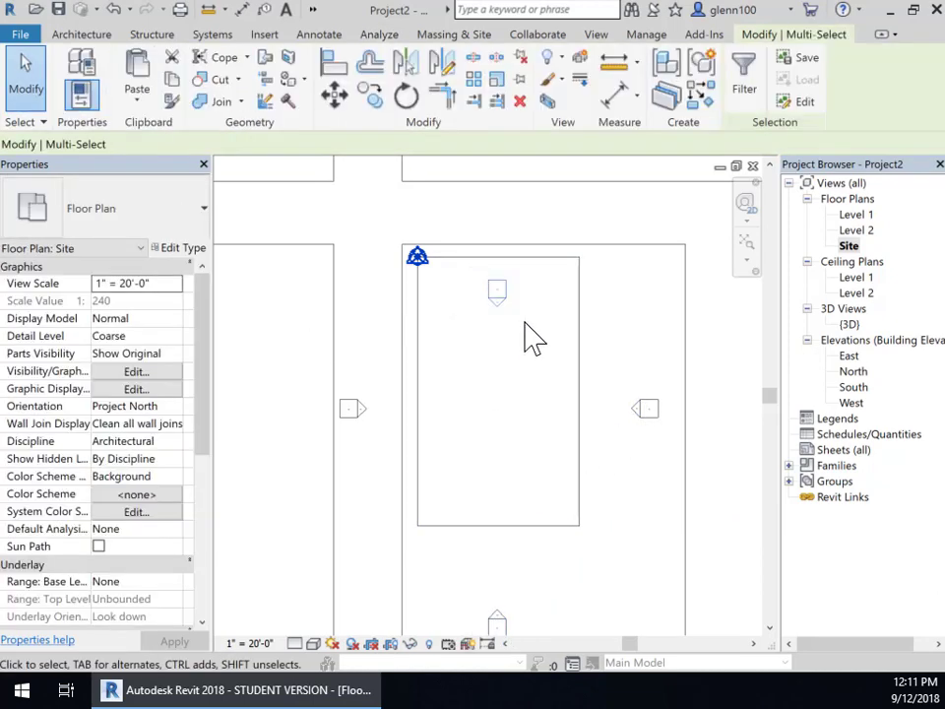
{"action": "left_click", "coordinate": [334, 94]}
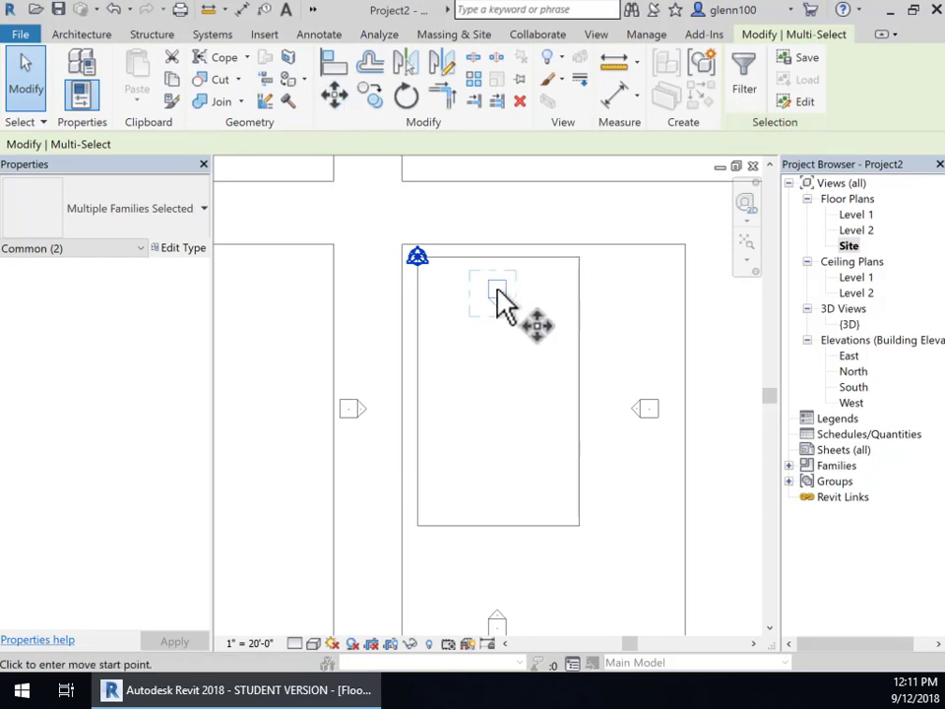
{"action": "left_click", "coordinate": [497, 288]}
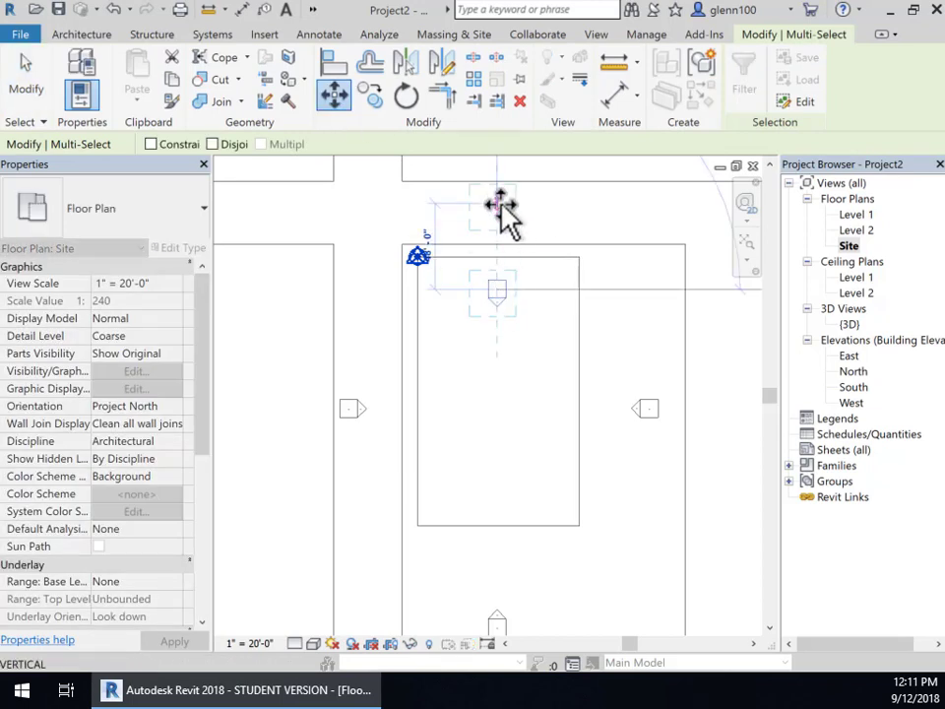
{"action": "left_click", "coordinate": [500, 205]}
{"action": "scroll", "coordinate": [476, 428], "scroll_direction": "down", "scroll_amount": 4}
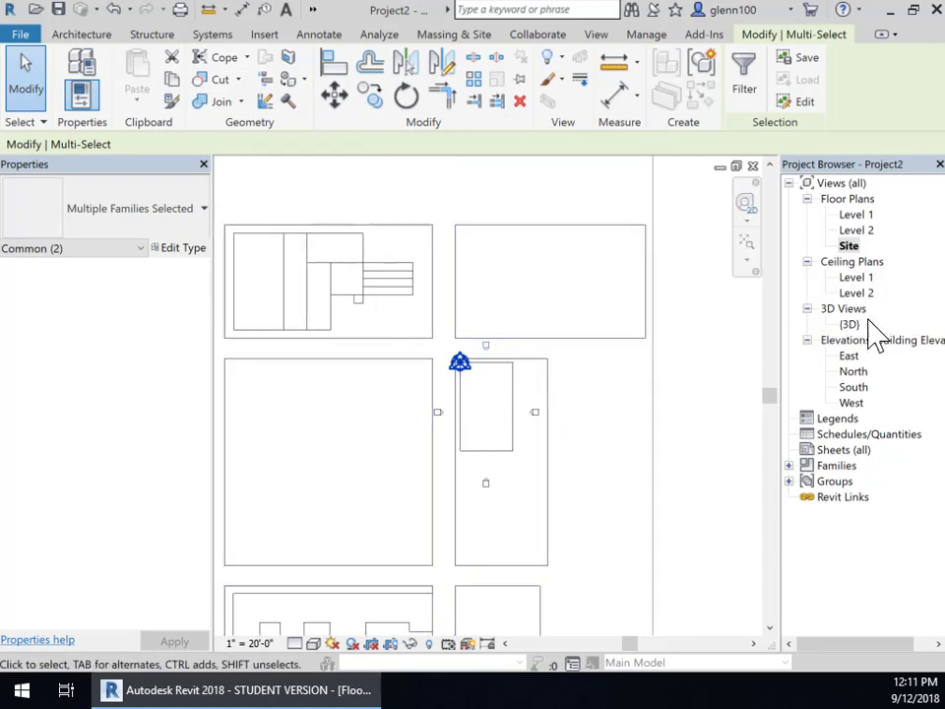
Open the South elevation view and clear the selection
{"action": "double_click", "coordinate": [855, 388]}
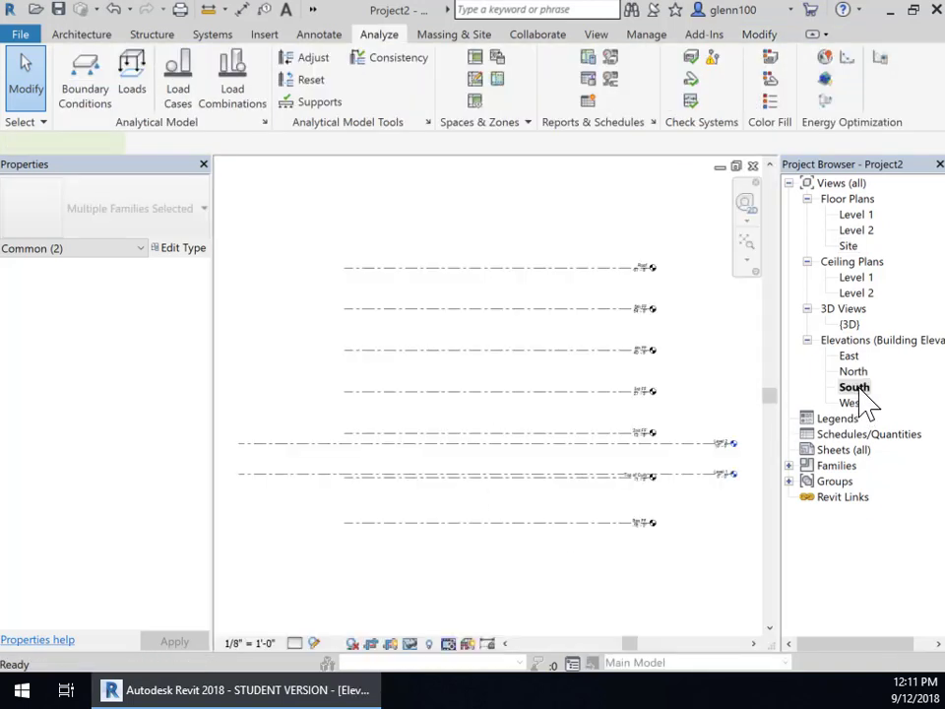
{"action": "scroll", "coordinate": [384, 491], "scroll_direction": "down", "scroll_amount": 4}
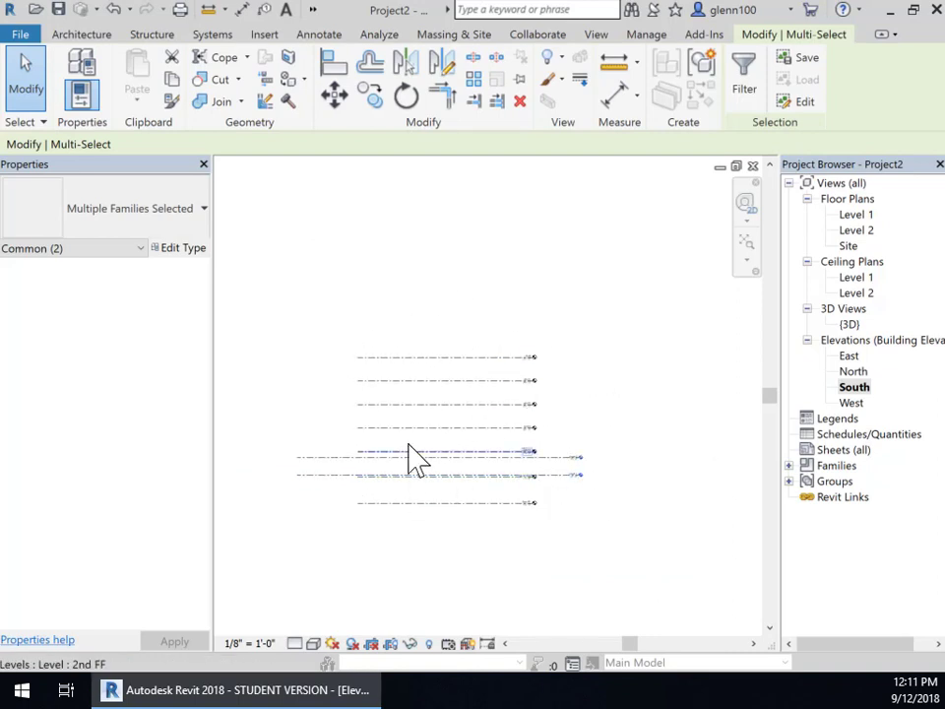
{"action": "left_click", "coordinate": [418, 307]}
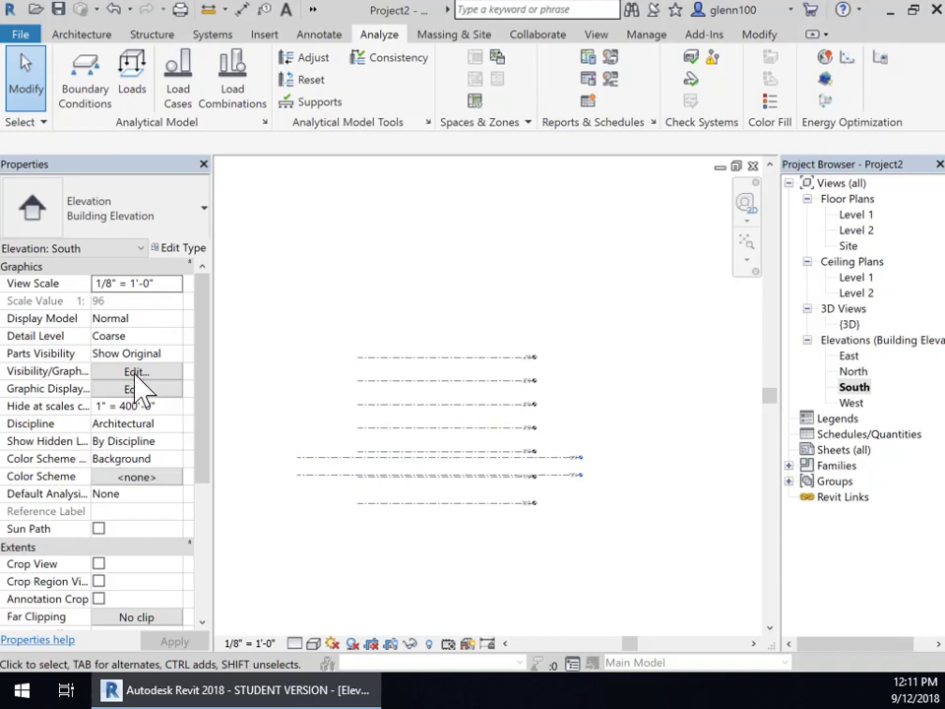
Turn on the visibility of the Mass category in the South elevation's visibility/graphic overrides
{"action": "left_click", "coordinate": [136, 373]}
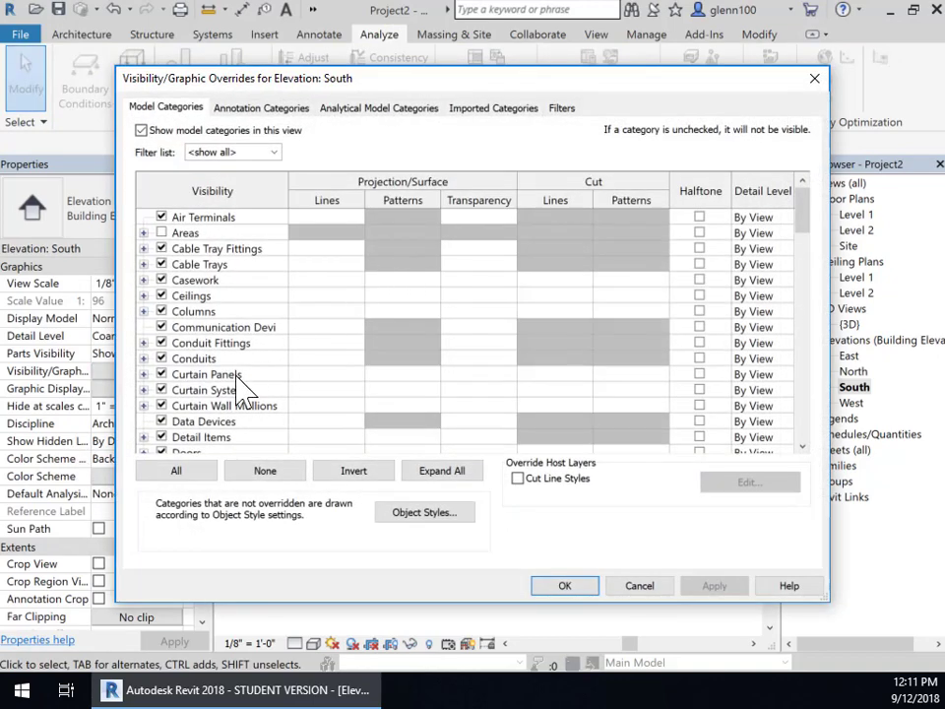
{"action": "scroll", "coordinate": [232, 394], "scroll_direction": "down", "scroll_amount": 9}
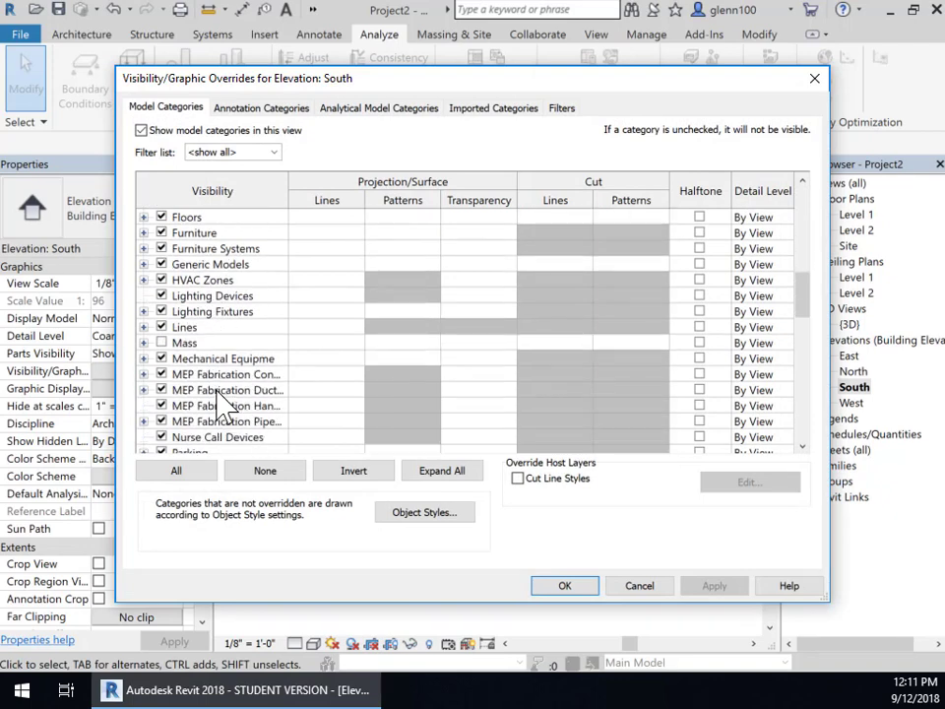
{"action": "scroll", "coordinate": [223, 402], "scroll_direction": "down", "scroll_amount": 2}
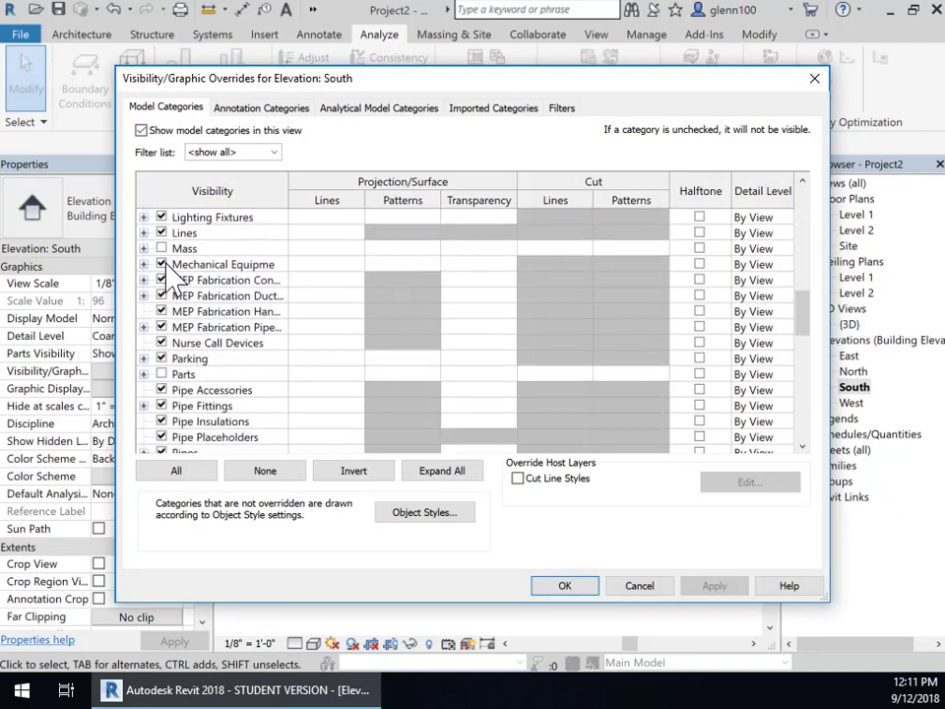
{"action": "left_click", "coordinate": [162, 248]}
{"action": "left_click", "coordinate": [713, 586]}
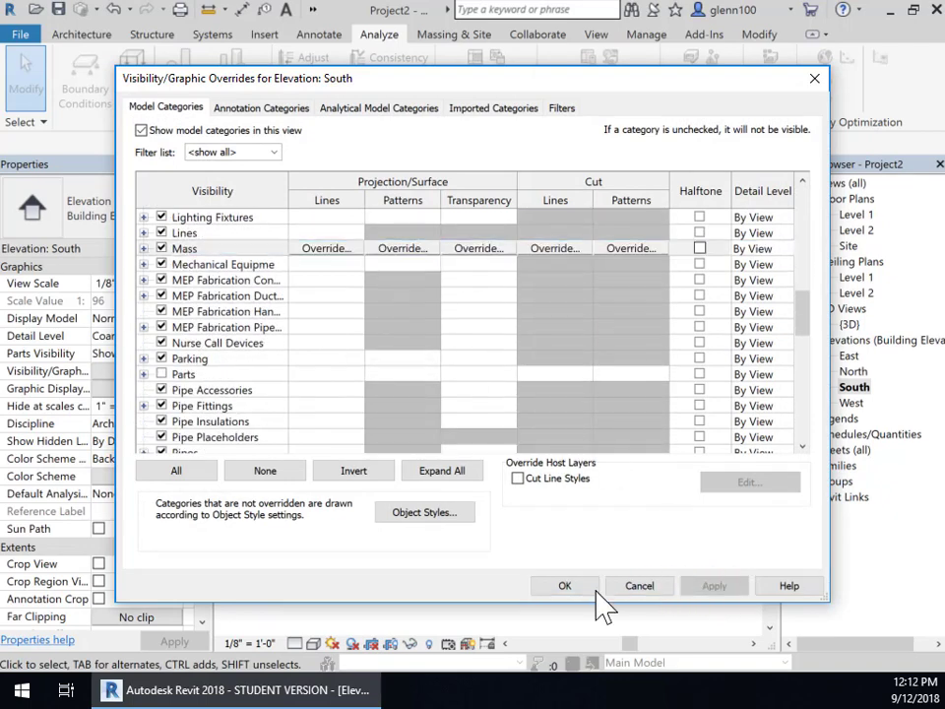
{"action": "left_click", "coordinate": [567, 587]}
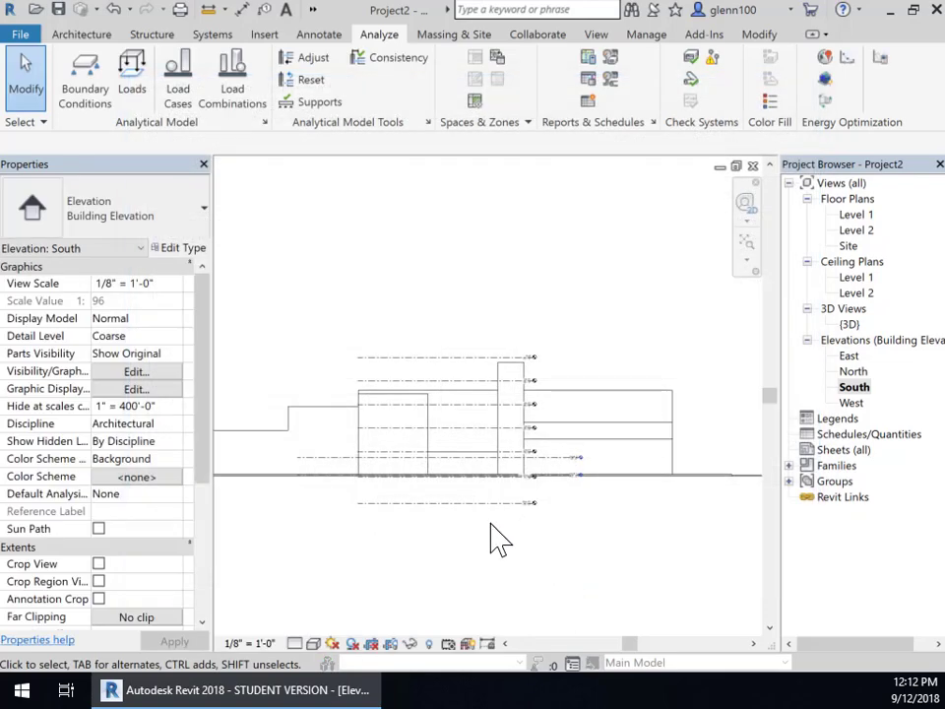
Delete Level 2 at 10'-0" from the South elevation
{"action": "scroll", "coordinate": [501, 539], "scroll_direction": "up", "scroll_amount": 1}
{"action": "scroll", "coordinate": [593, 502], "scroll_direction": "up", "scroll_amount": 3}
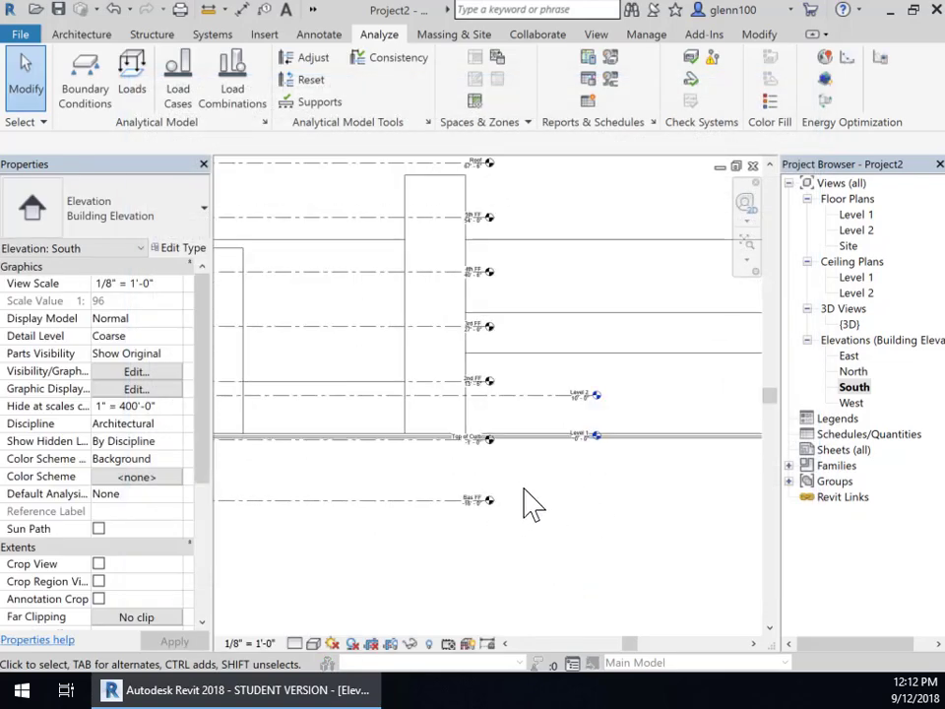
{"action": "middle_click_drag", "start_coordinate": [551, 487], "coordinate": [572, 552]}
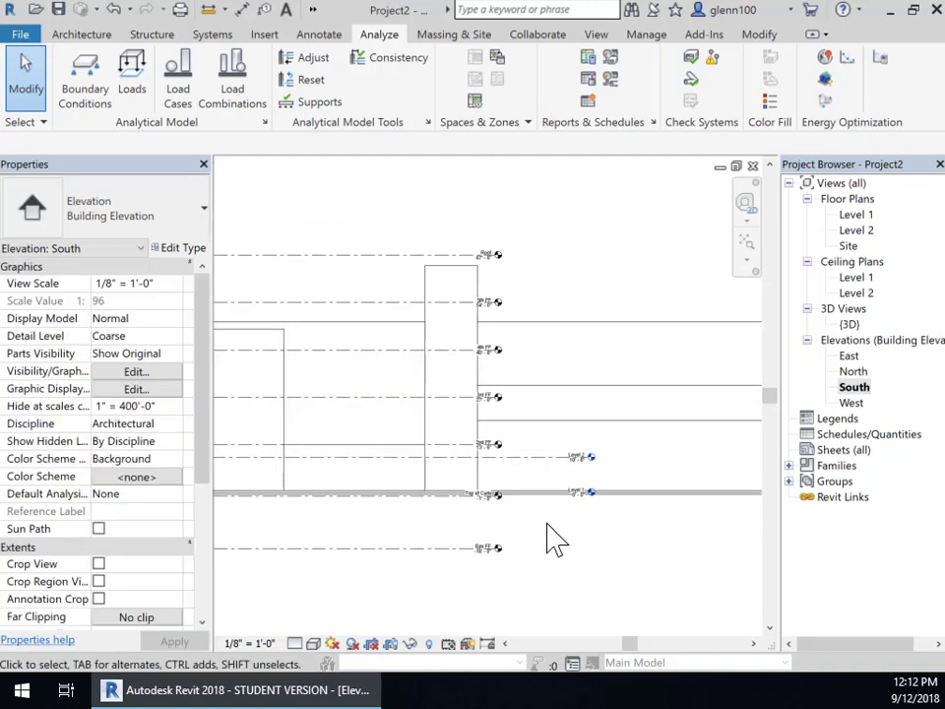
{"action": "scroll", "coordinate": [551, 537], "scroll_direction": "down", "scroll_amount": 1}
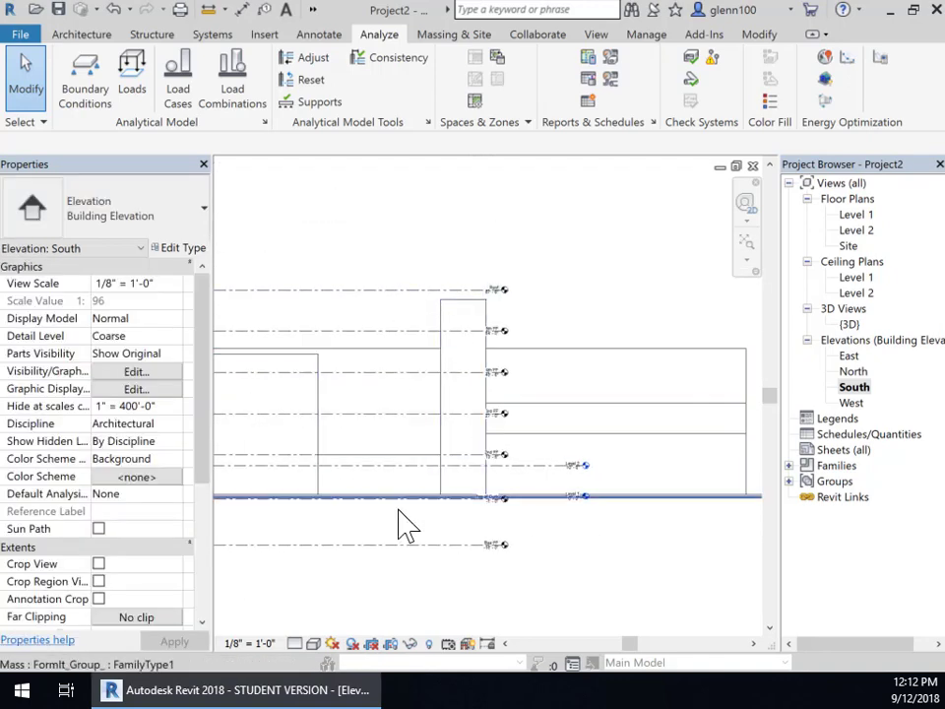
{"action": "scroll", "coordinate": [513, 401], "scroll_direction": "up", "scroll_amount": 3}
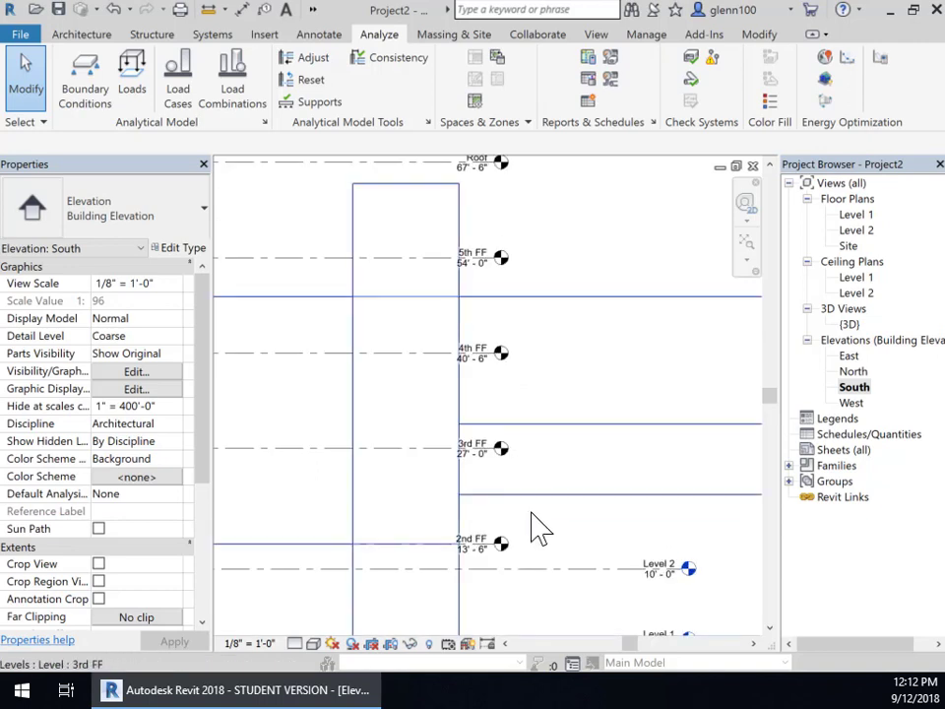
{"action": "middle_click_drag", "start_coordinate": [700, 595], "coordinate": [676, 433]}
{"action": "scroll", "coordinate": [645, 532], "scroll_direction": "up", "scroll_amount": 1}
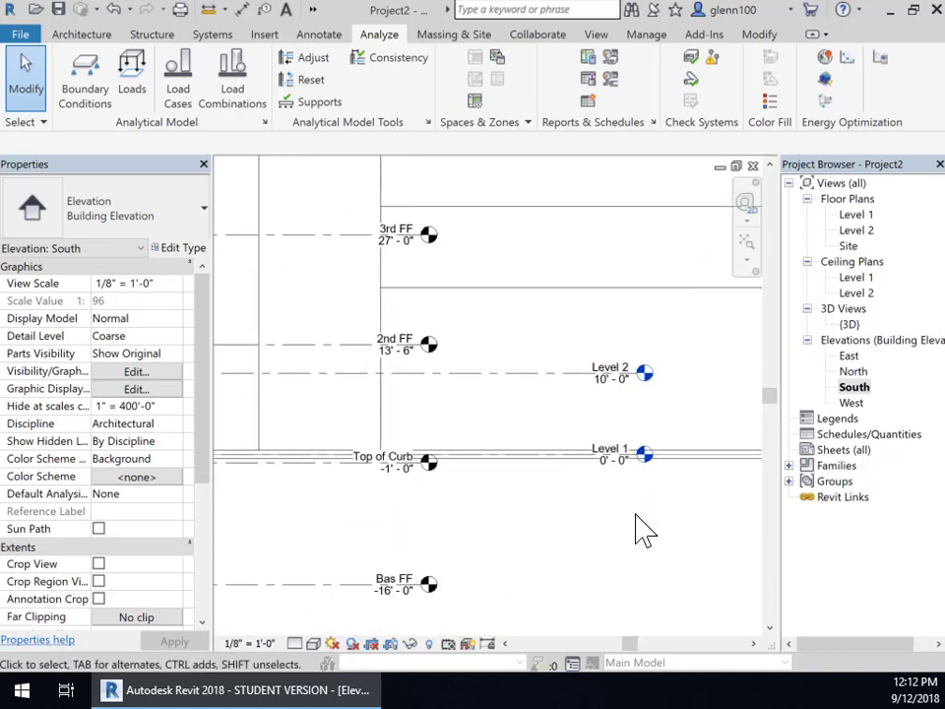
{"action": "left_click", "coordinate": [546, 374]}
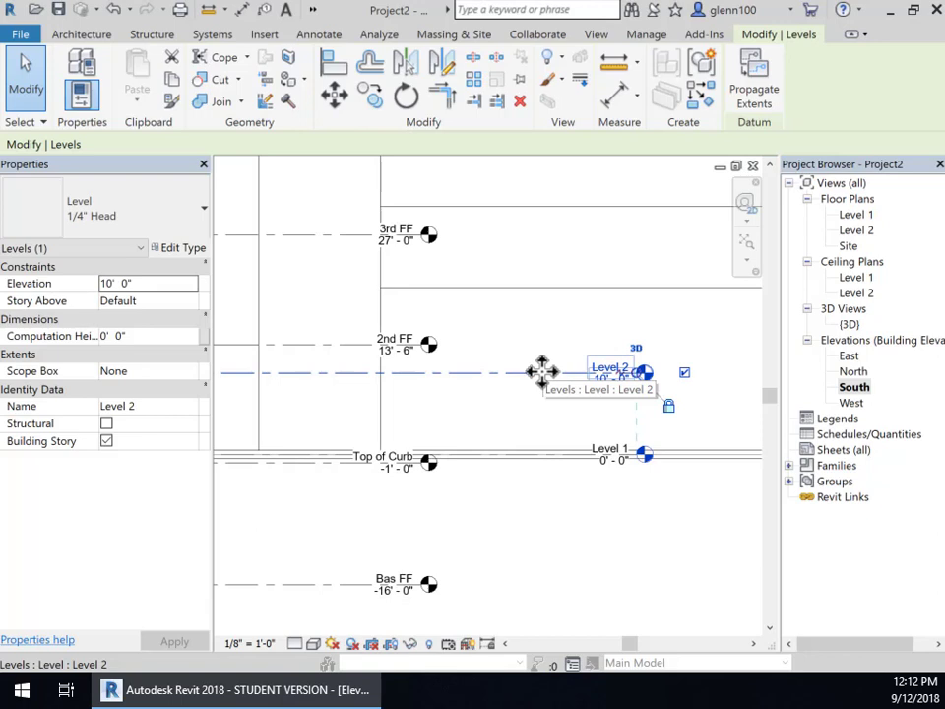
{"action": "key", "text": "Delete"}
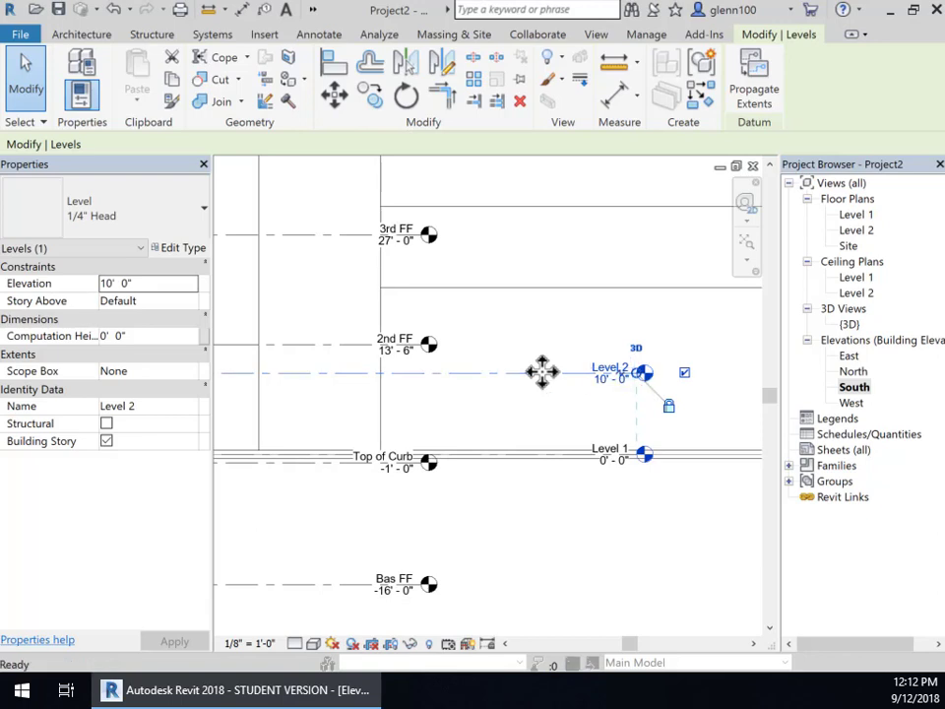
{"action": "left_click", "coordinate": [542, 407]}
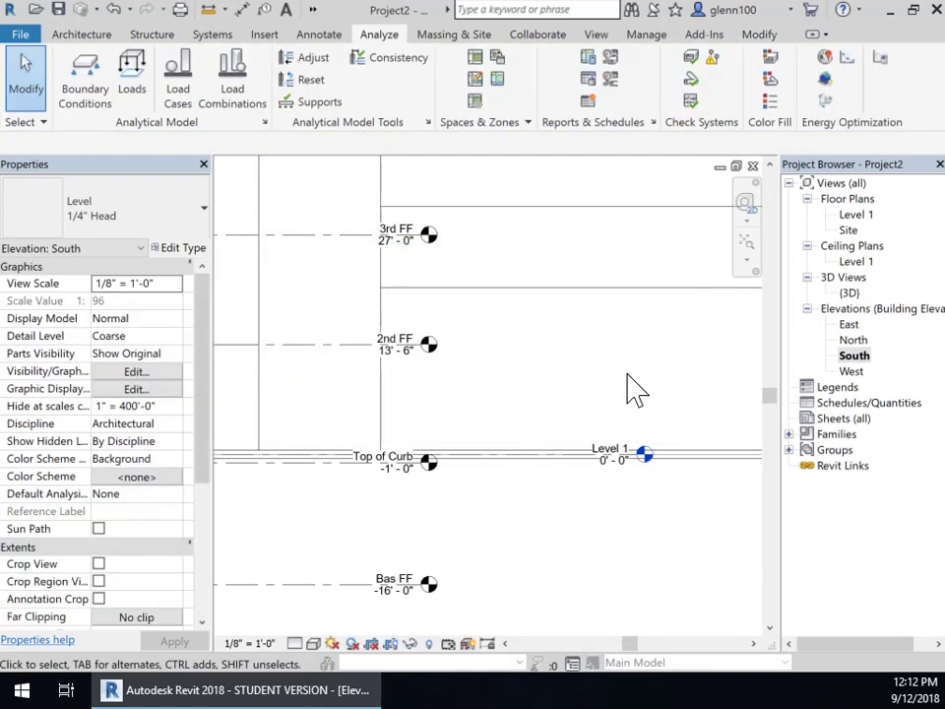
Add an elbow to the head of Level 1 in the South elevation
{"action": "scroll", "coordinate": [635, 501], "scroll_direction": "up", "scroll_amount": 2}
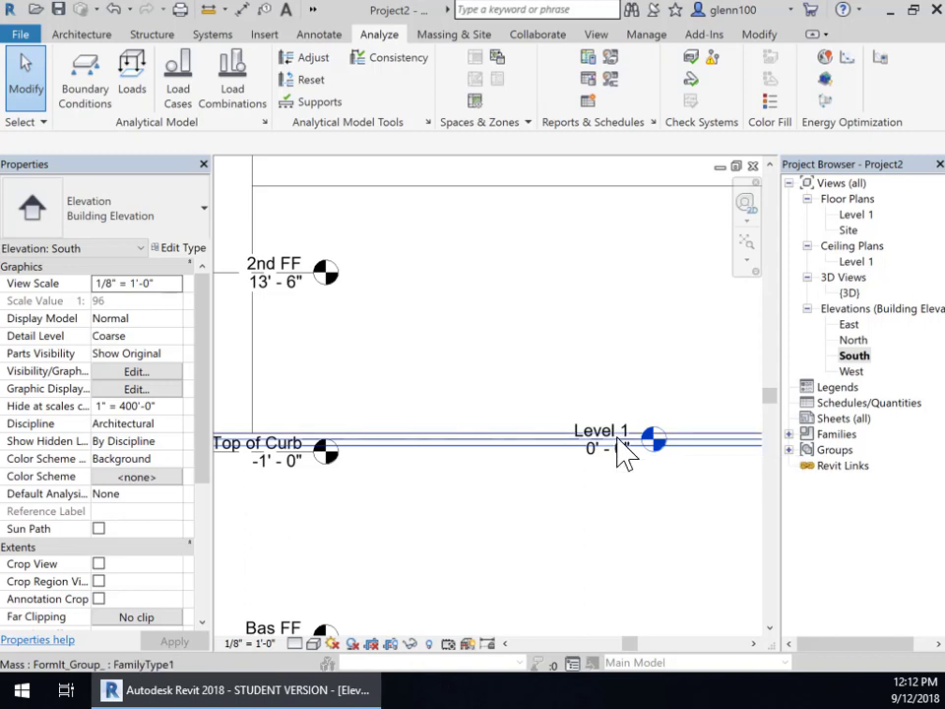
{"action": "left_click", "coordinate": [622, 455]}
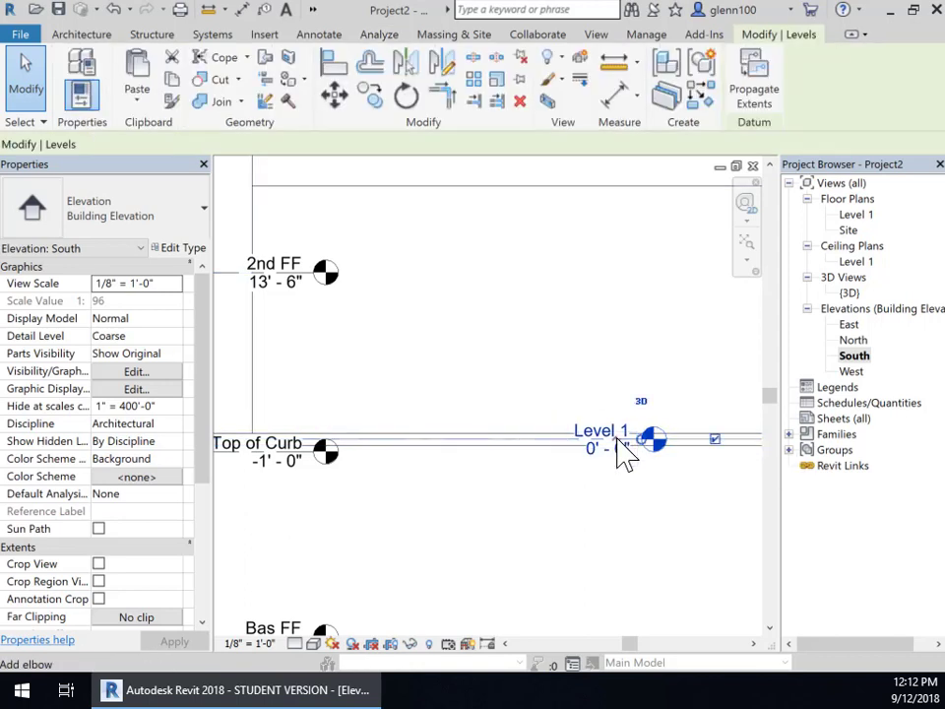
{"action": "left_click", "coordinate": [618, 448]}
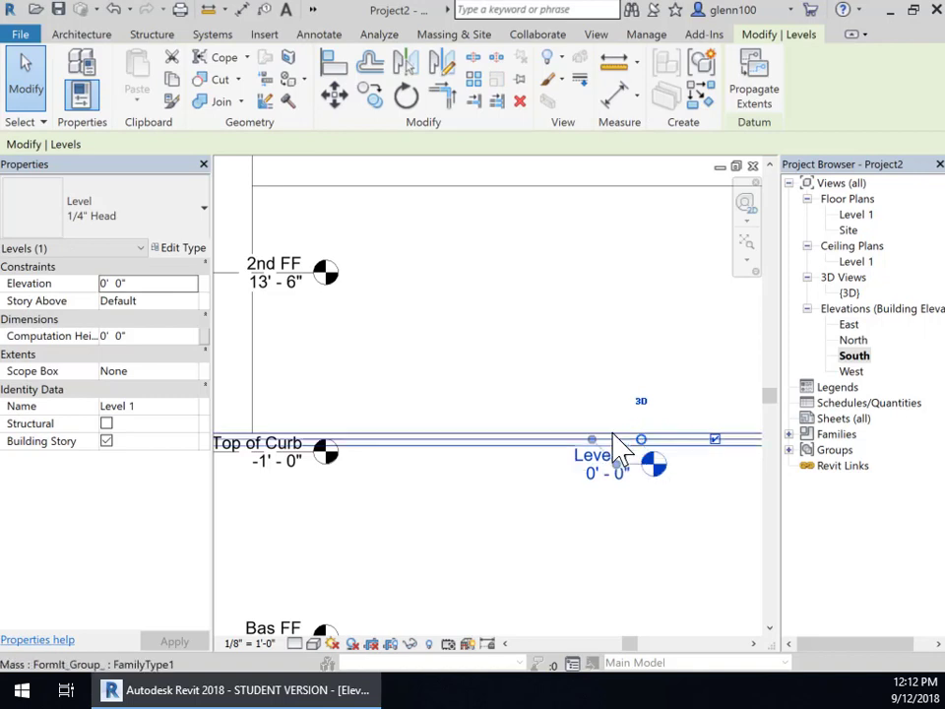
Rename Level 1 to 1st FF and rename its corresponding floor and ceiling plan views to match
{"action": "left_click_drag", "start_coordinate": [623, 460], "coordinate": [615, 473]}
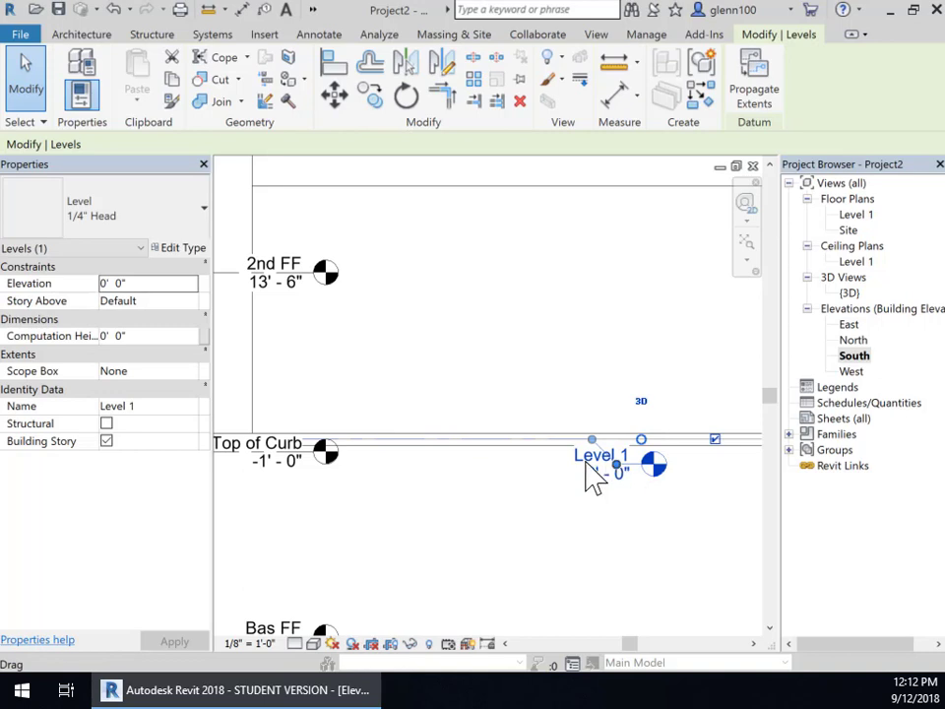
{"action": "left_click", "coordinate": [591, 474]}
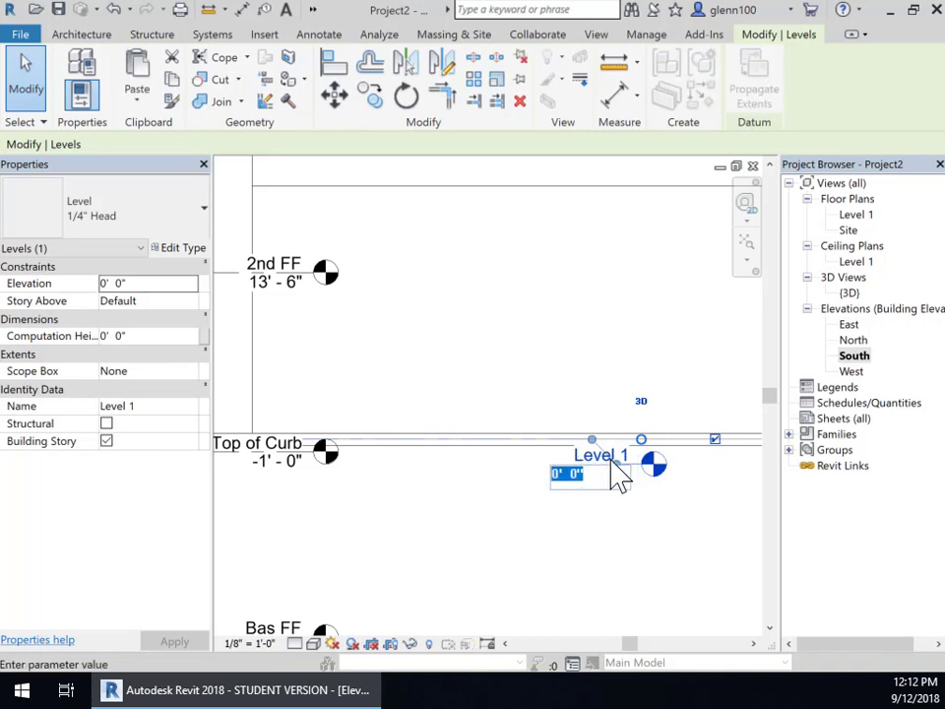
{"action": "key", "text": "Escape"}
{"action": "left_click_drag", "start_coordinate": [627, 469], "coordinate": [607, 467]}
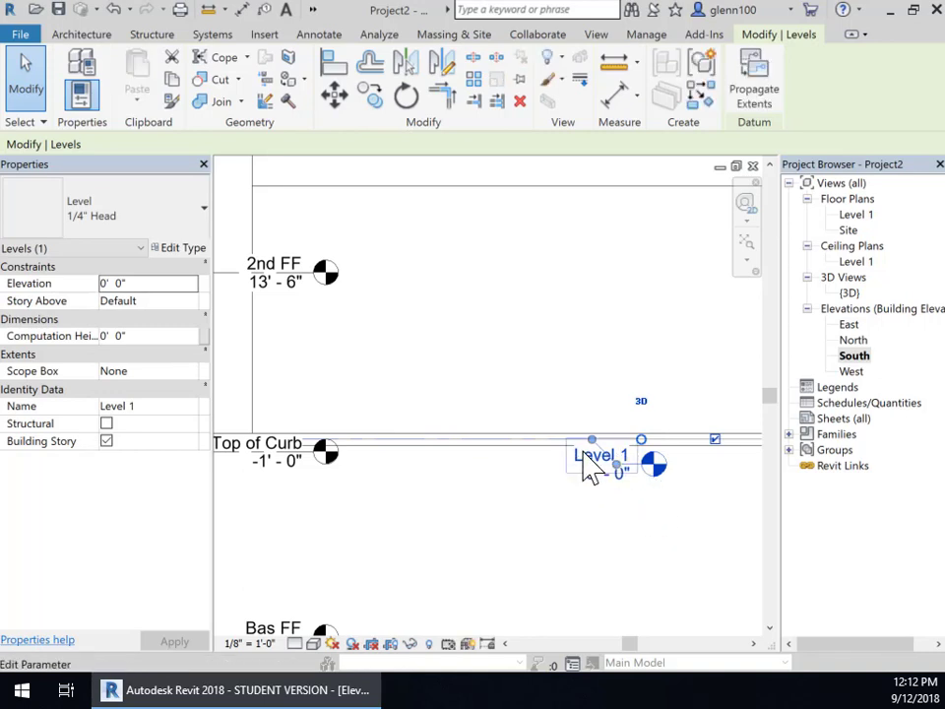
{"action": "left_click", "coordinate": [585, 455]}
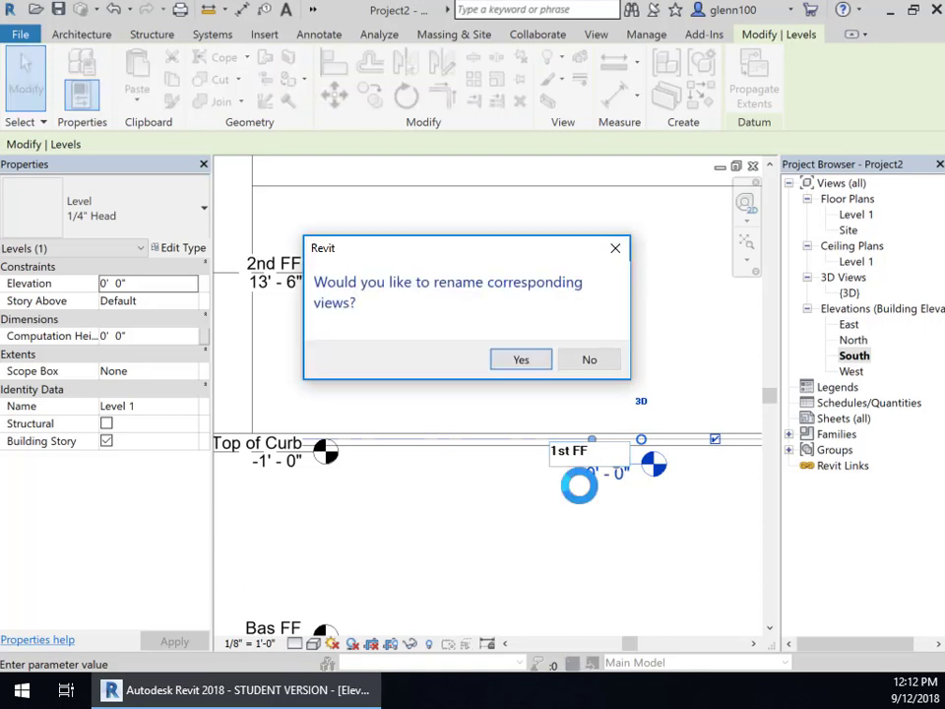
{"action": "left_click", "coordinate": [521, 361]}
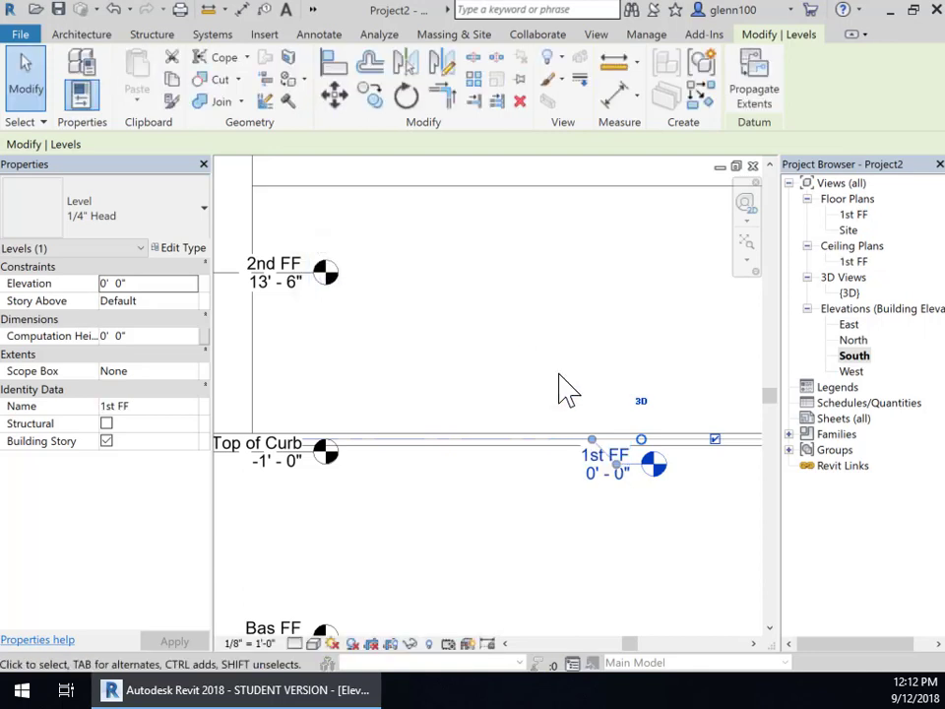
Move the 1st FF level head above its line and shift the elbow points back beside the Top of Curb head
{"action": "left_click_drag", "start_coordinate": [618, 470], "coordinate": [605, 449]}
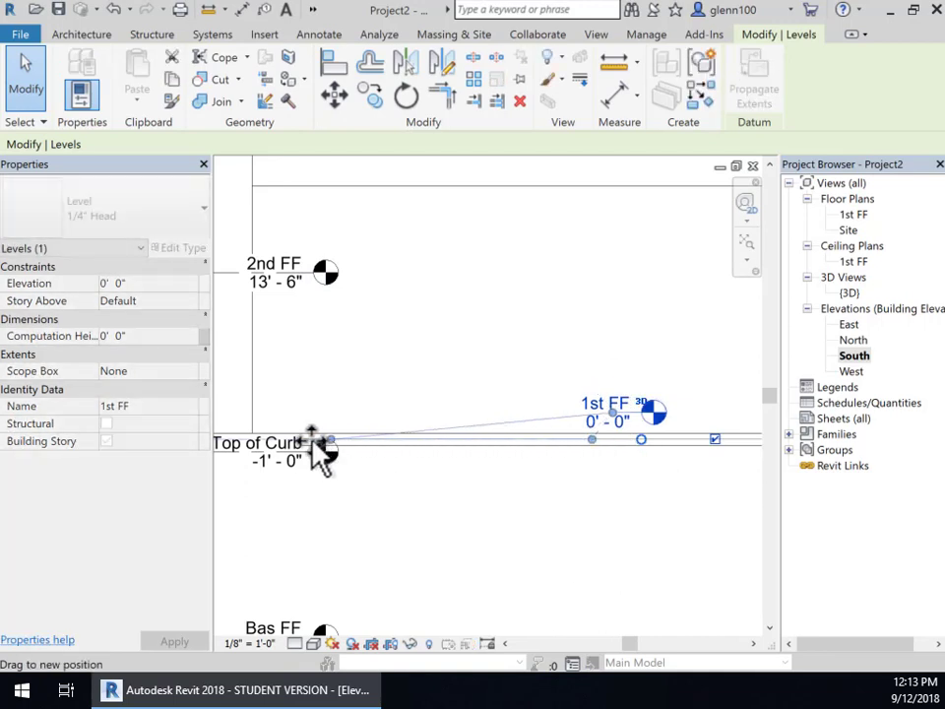
{"action": "left_click_drag", "start_coordinate": [301, 447], "coordinate": [327, 458]}
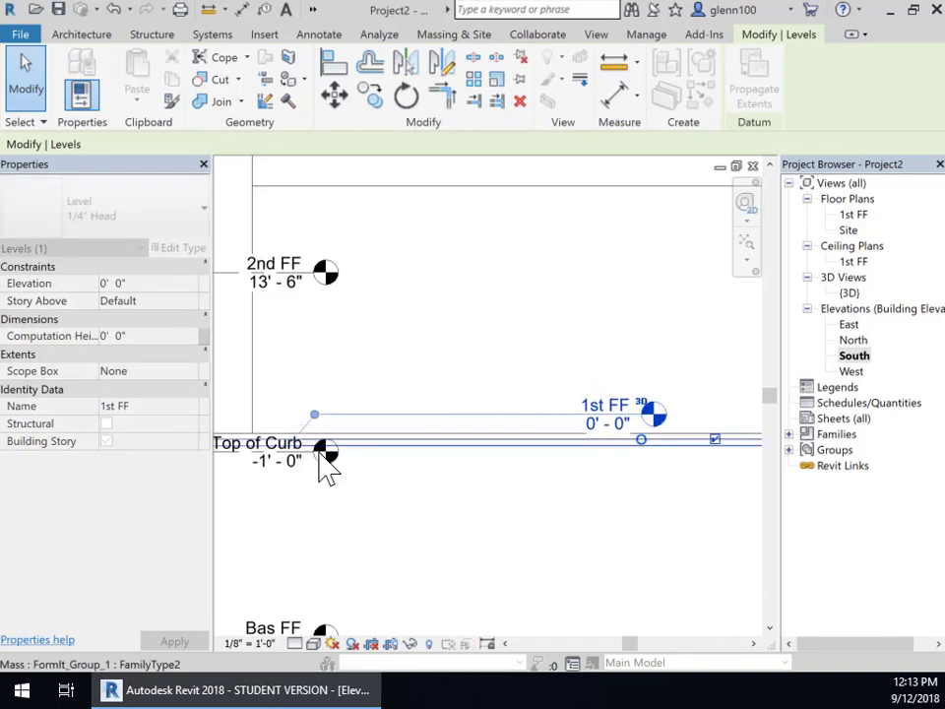
{"action": "left_click", "coordinate": [468, 529]}
Examine how far the level lines reach relative to the building masses across the South elevation
{"action": "scroll", "coordinate": [392, 512], "scroll_direction": "down", "scroll_amount": 3}
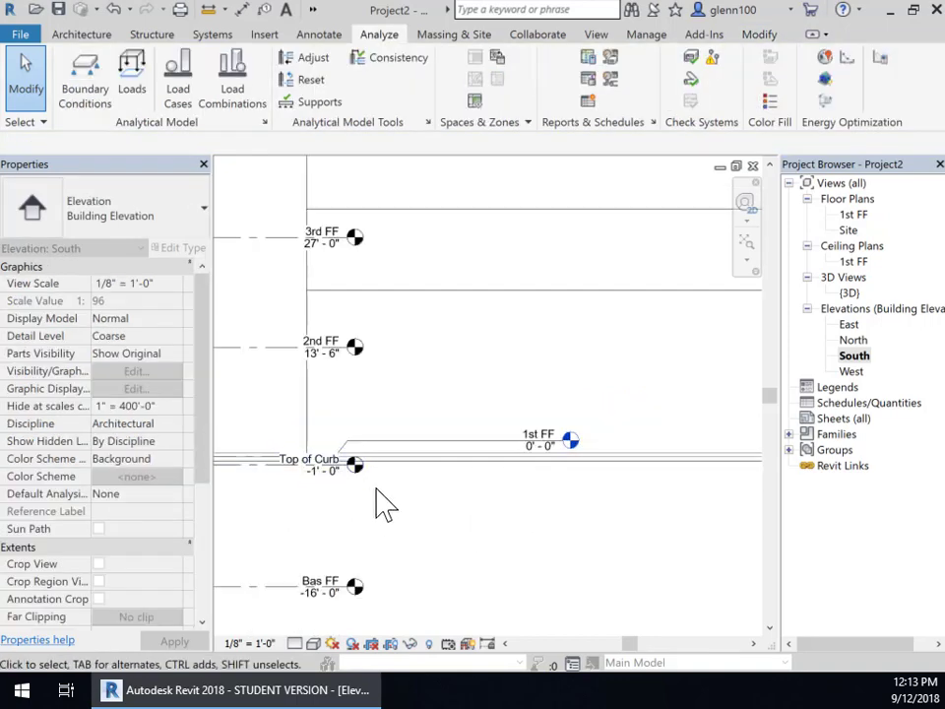
{"action": "middle_click_drag", "start_coordinate": [375, 502], "coordinate": [570, 473]}
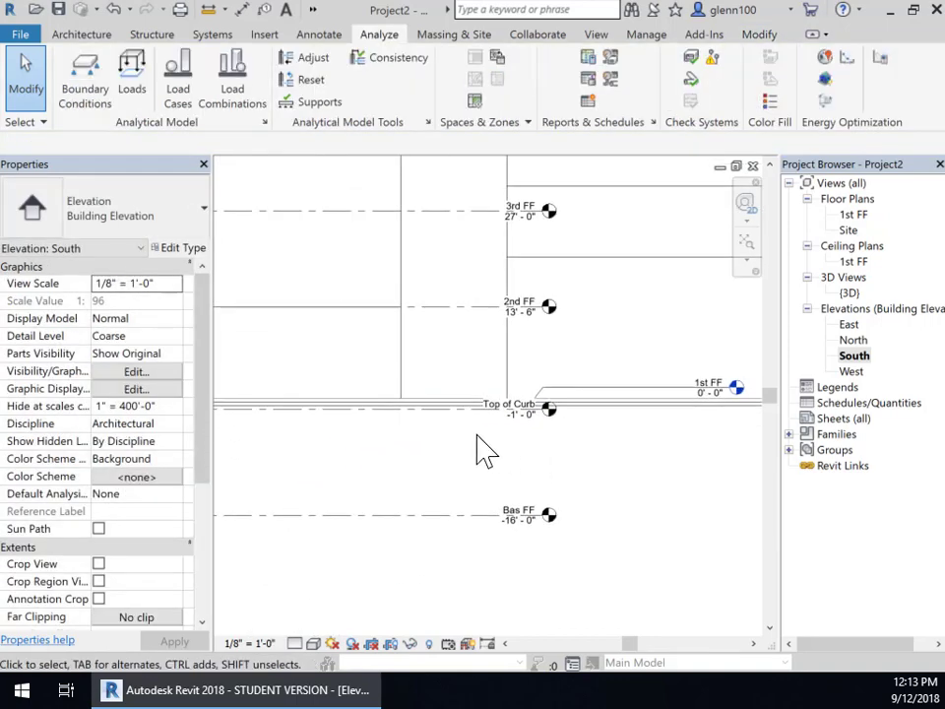
{"action": "scroll", "coordinate": [487, 449], "scroll_direction": "up", "scroll_amount": 1}
{"action": "scroll", "coordinate": [591, 453], "scroll_direction": "down", "scroll_amount": 3}
{"action": "middle_click_drag", "start_coordinate": [679, 477], "coordinate": [669, 544]}
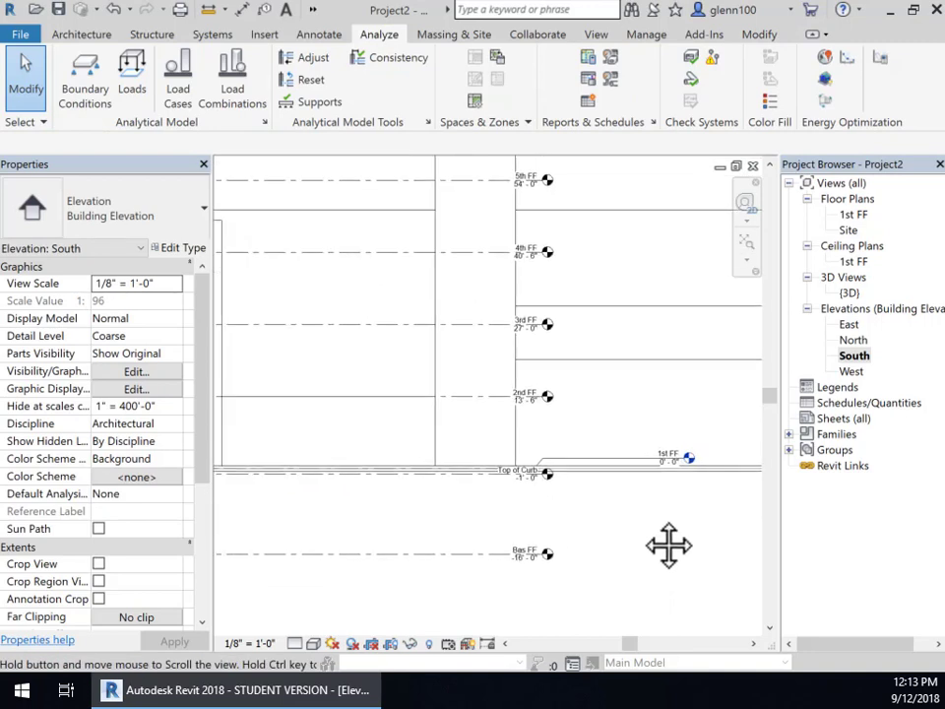
{"action": "scroll", "coordinate": [669, 544], "scroll_direction": "down", "scroll_amount": 1}
{"action": "mouse_move", "coordinate": [411, 481]}
{"action": "middle_mouse_down"}
{"action": "mouse_move", "coordinate": [564, 464]}
{"action": "mouse_move", "coordinate": [611, 486]}
{"action": "mouse_move", "coordinate": [298, 472]}
{"action": "middle_mouse_up"}
{"action": "scroll", "coordinate": [563, 463], "scroll_direction": "down", "scroll_amount": 3}
{"action": "mouse_move", "coordinate": [615, 471]}
{"action": "middle_mouse_down"}
{"action": "mouse_move", "coordinate": [541, 458]}
{"action": "mouse_move", "coordinate": [416, 463]}
{"action": "middle_mouse_up"}
{"action": "middle_click_drag", "start_coordinate": [515, 463], "coordinate": [693, 493]}
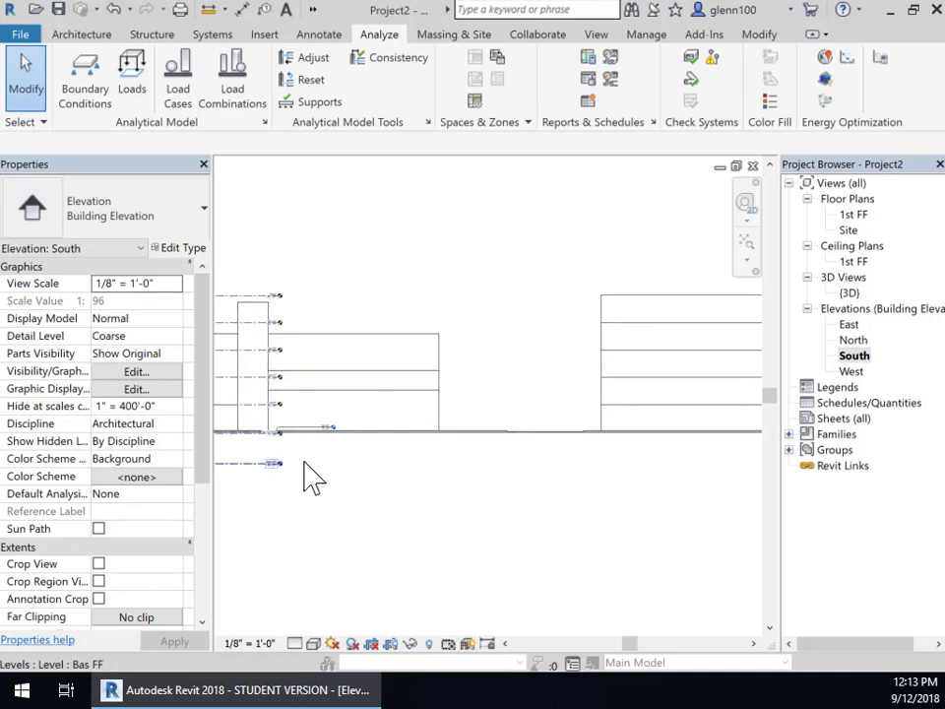
Stretch the end of the Bas FF level, together with the levels aligned to it, past the separate five-story building mass
{"action": "scroll", "coordinate": [325, 489], "scroll_direction": "up", "scroll_amount": 1}
{"action": "scroll", "coordinate": [331, 489], "scroll_direction": "up", "scroll_amount": 1}
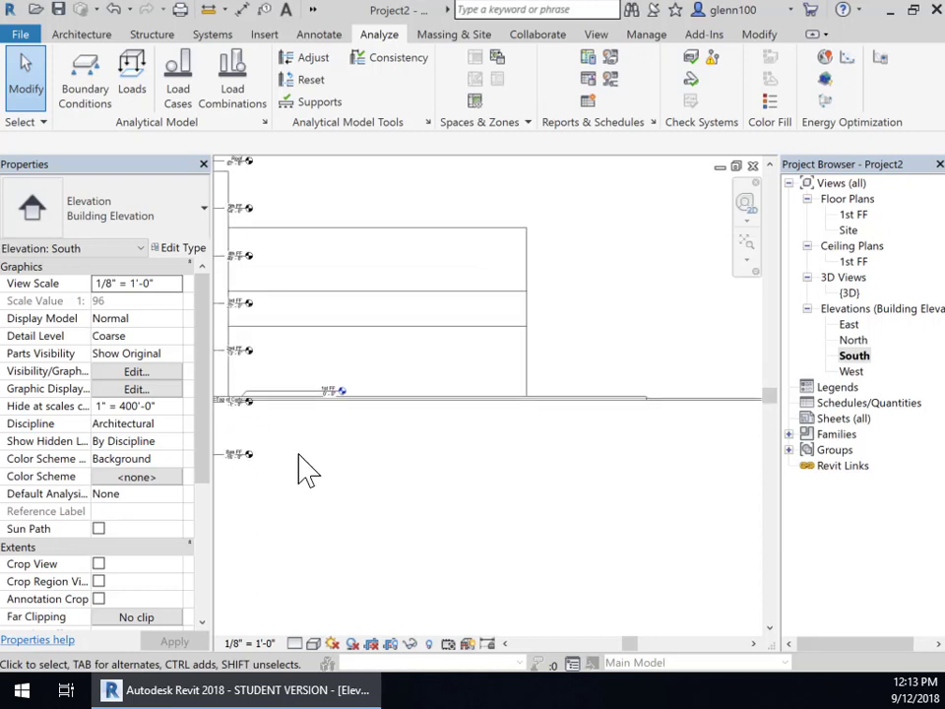
{"action": "scroll", "coordinate": [301, 477], "scroll_direction": "up", "scroll_amount": 1}
{"action": "middle_click_drag", "start_coordinate": [246, 476], "coordinate": [591, 423]}
{"action": "left_click", "coordinate": [418, 398]}
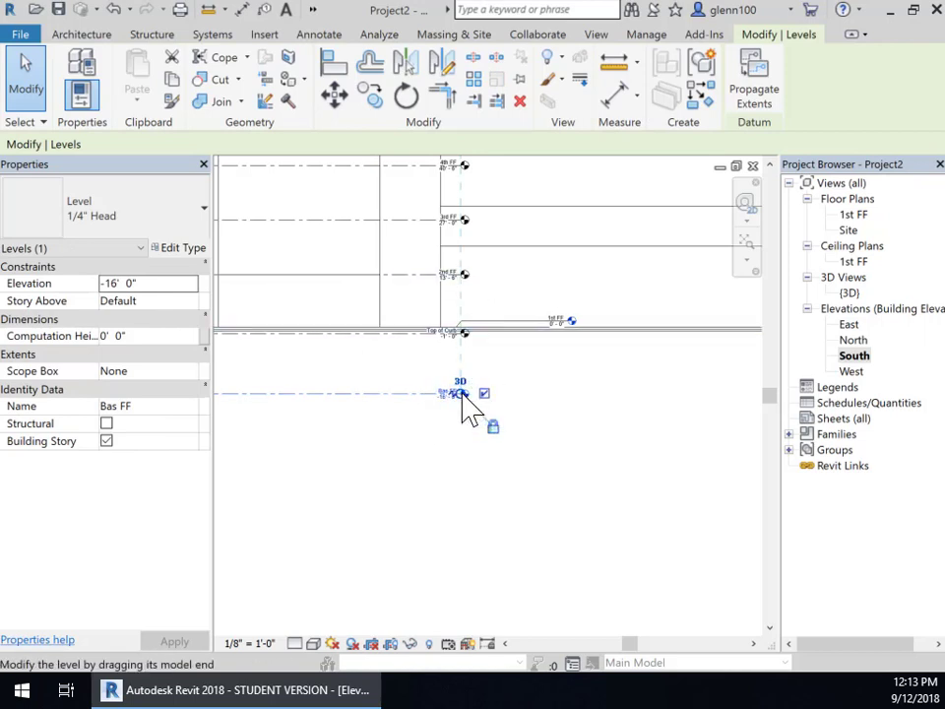
{"action": "left_click_drag", "start_coordinate": [462, 396], "coordinate": [462, 396]}
{"action": "left_click_drag", "start_coordinate": [709, 389], "coordinate": [708, 392]}
{"action": "mouse_move", "coordinate": [710, 393]}
{"action": "middle_mouse_down"}
{"action": "mouse_move", "coordinate": [727, 422]}
{"action": "mouse_move", "coordinate": [272, 471]}
{"action": "middle_mouse_up"}
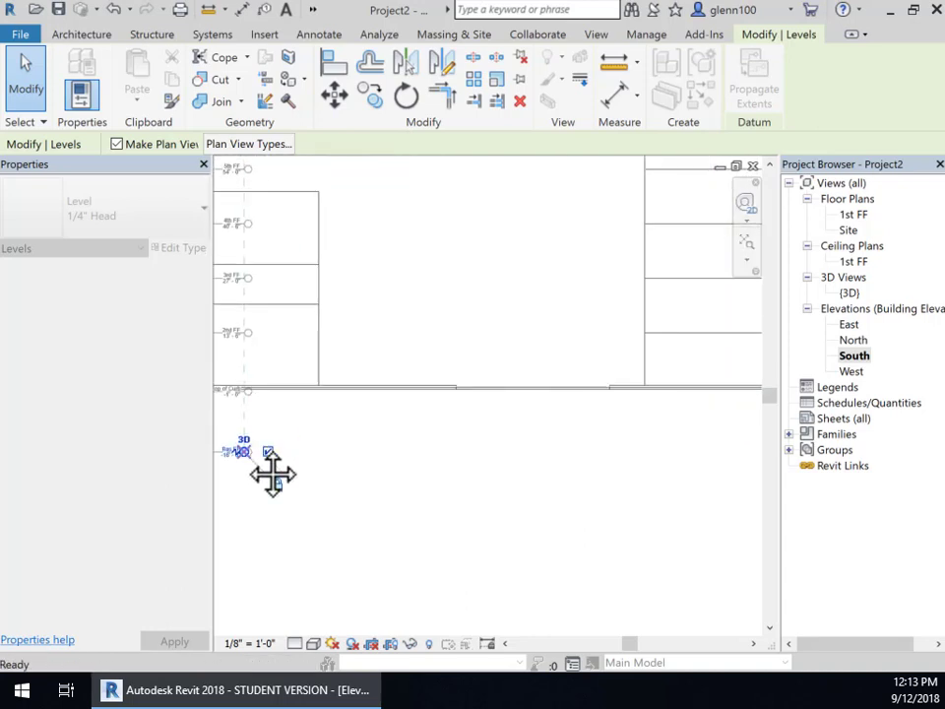
{"action": "left_click_drag", "start_coordinate": [717, 429], "coordinate": [737, 428]}
{"action": "middle_click_drag", "start_coordinate": [736, 429], "coordinate": [666, 451]}
{"action": "left_click_drag", "start_coordinate": [672, 449], "coordinate": [670, 447]}
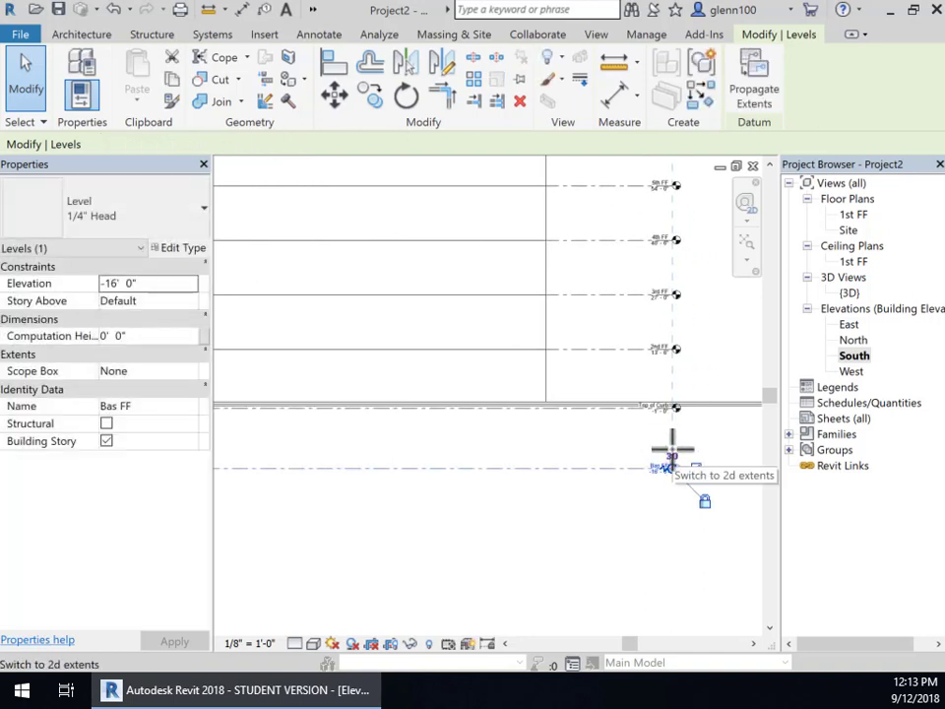
{"action": "left_click", "coordinate": [520, 455]}
Extend the 1st FF level until its head lines up with the heads of the other levels
{"action": "scroll", "coordinate": [467, 471], "scroll_direction": "down", "scroll_amount": 2}
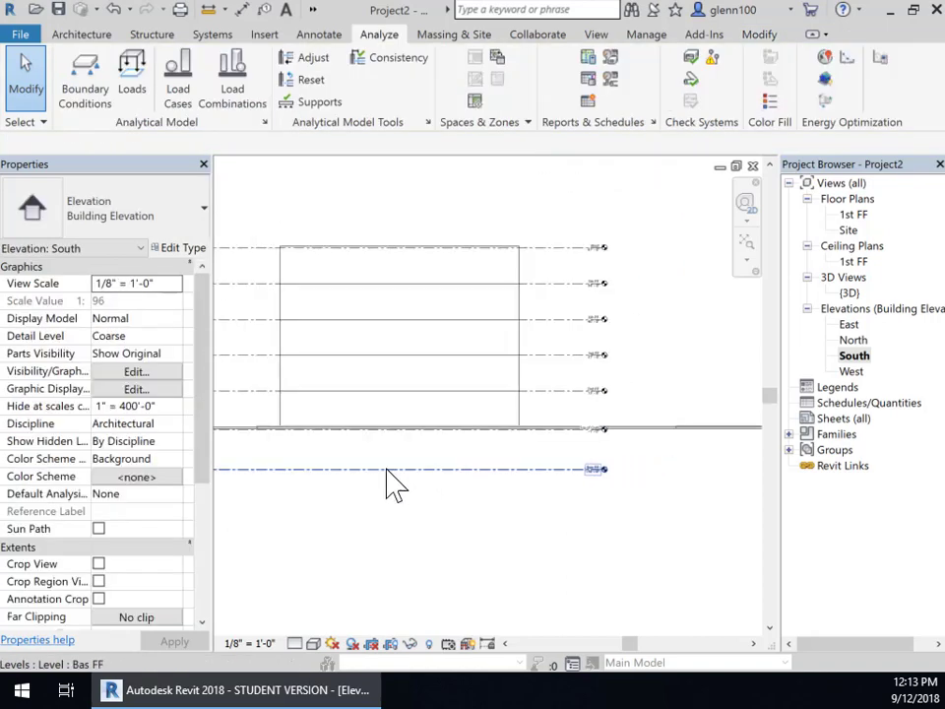
{"action": "middle_click_drag", "start_coordinate": [482, 453], "coordinate": [828, 385]}
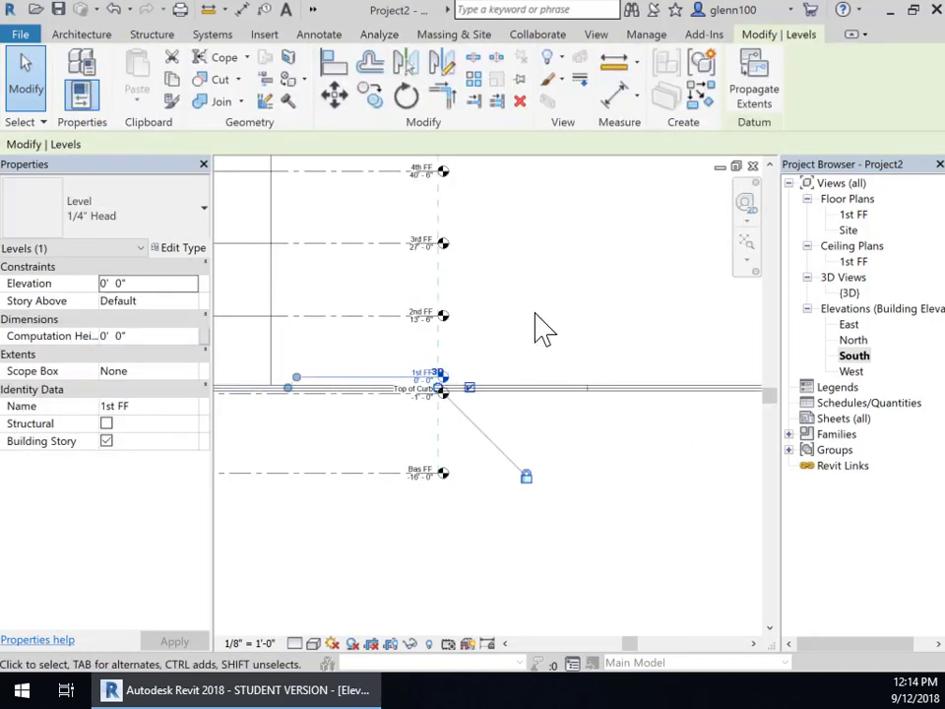
{"action": "left_click", "coordinate": [538, 327]}
Bring the 1st FF elbow close to its head and give the Top of Curb level an elbow with its head below the line
{"action": "left_click", "coordinate": [441, 422]}
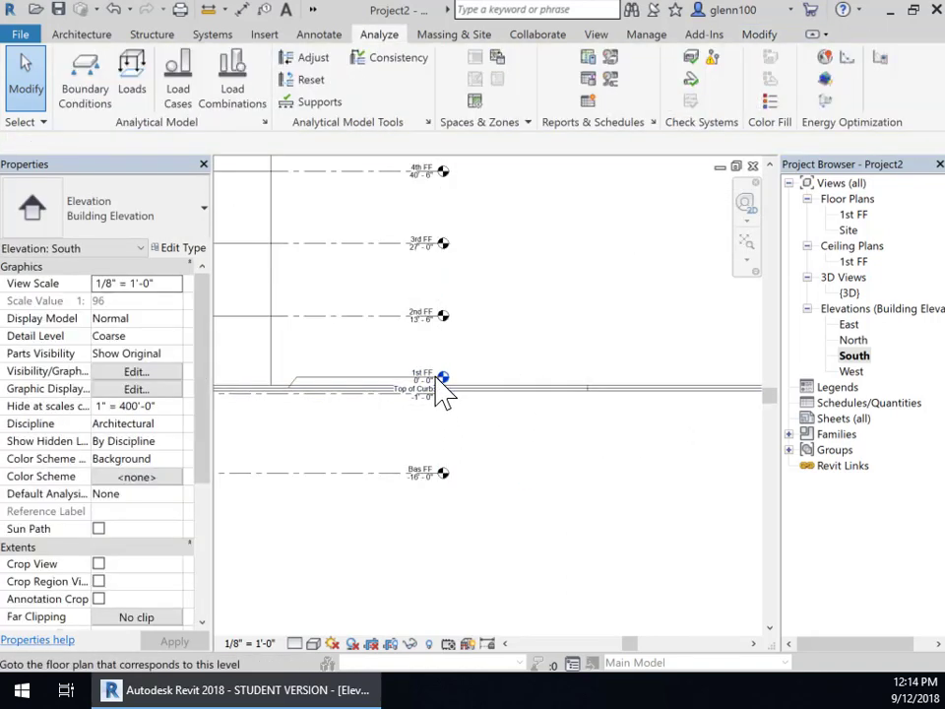
{"action": "left_click", "coordinate": [311, 381]}
{"action": "key", "text": "Escape"}
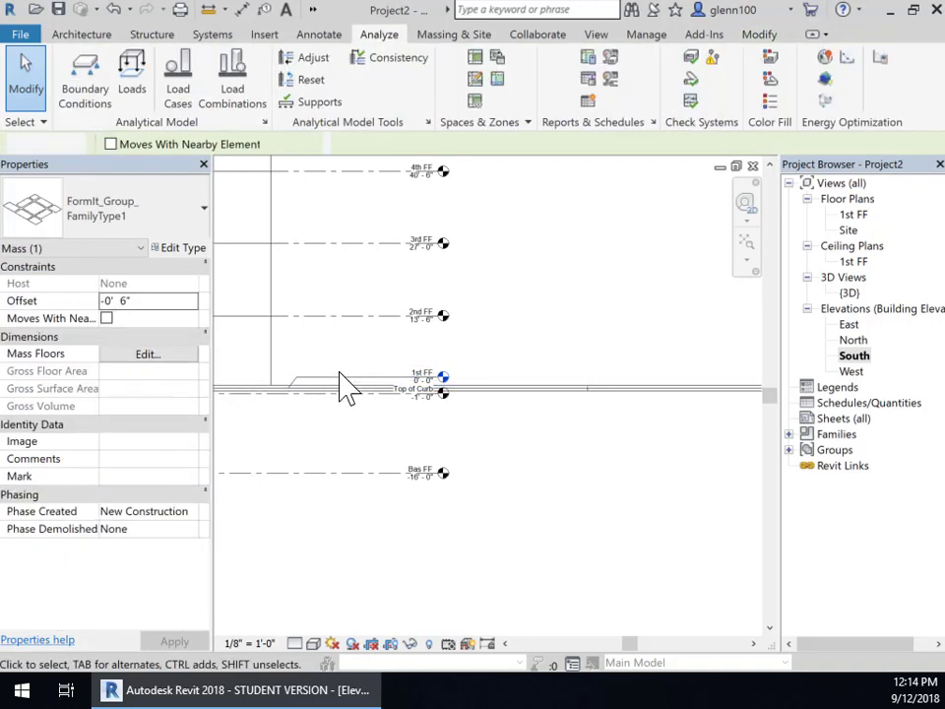
{"action": "left_click", "coordinate": [347, 389]}
{"action": "middle_click_drag", "start_coordinate": [347, 389], "coordinate": [616, 431]}
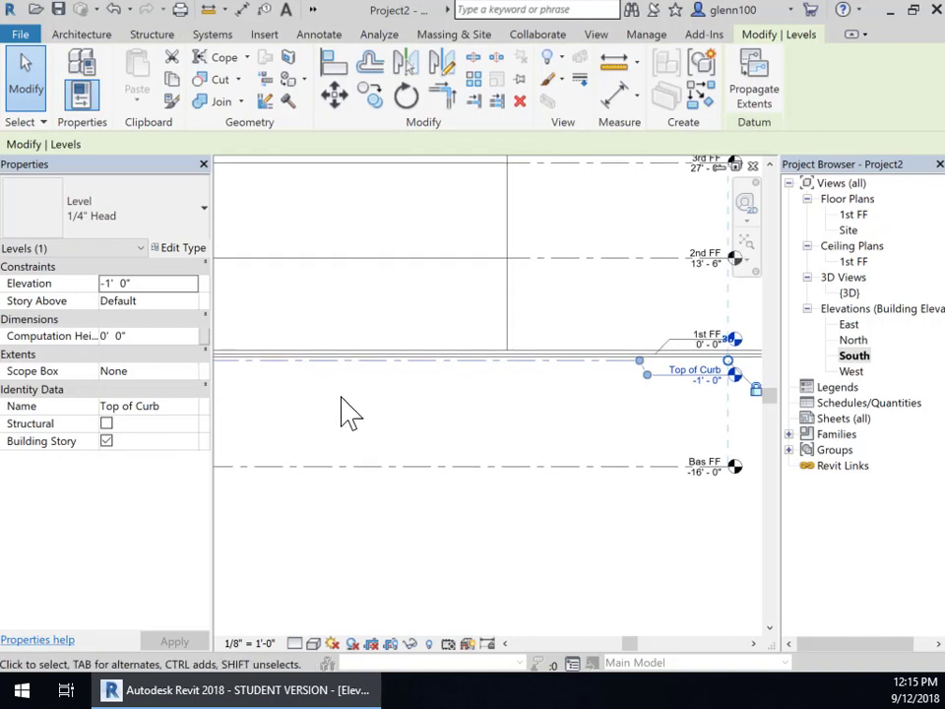
{"action": "middle_click_drag", "start_coordinate": [310, 411], "coordinate": [425, 445]}
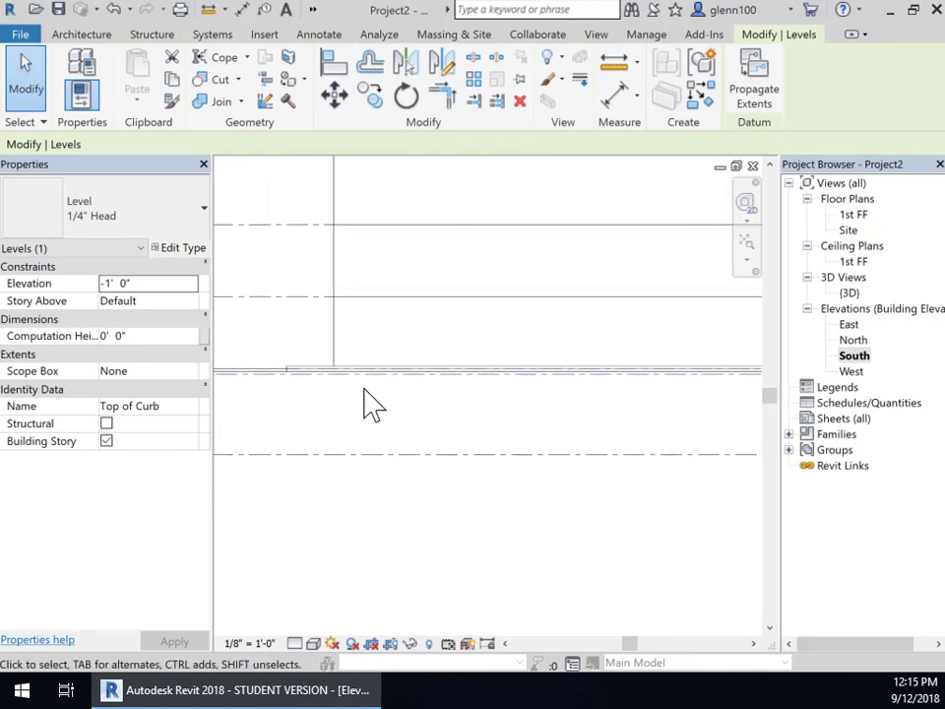
Check the properties of the building and ground masses and view the full extent of the South elevation
{"action": "left_click", "coordinate": [334, 337]}
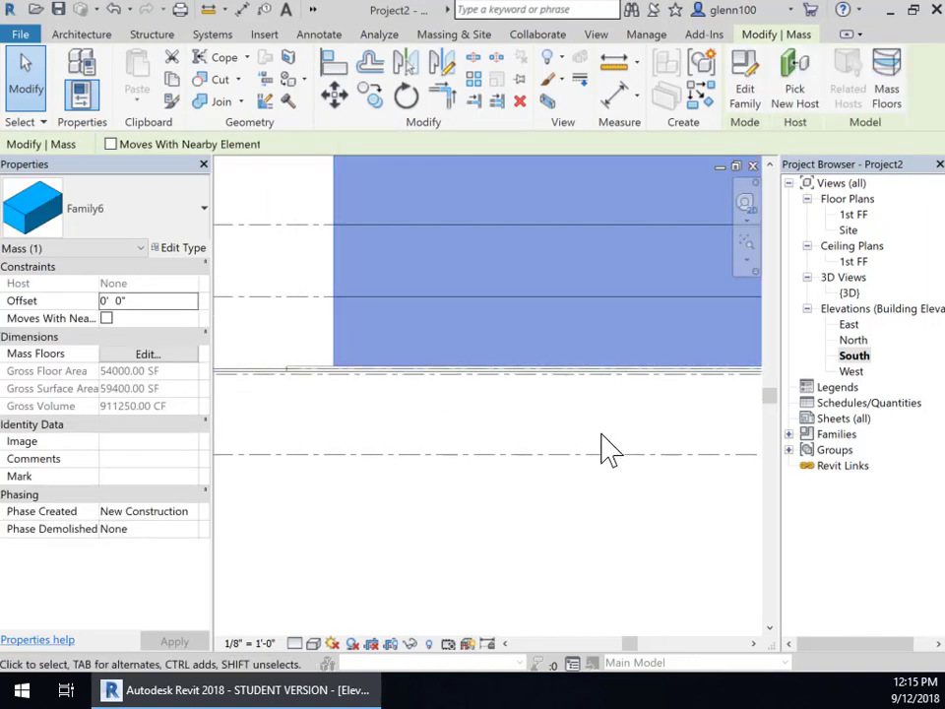
{"action": "middle_click_drag", "start_coordinate": [694, 473], "coordinate": [615, 432]}
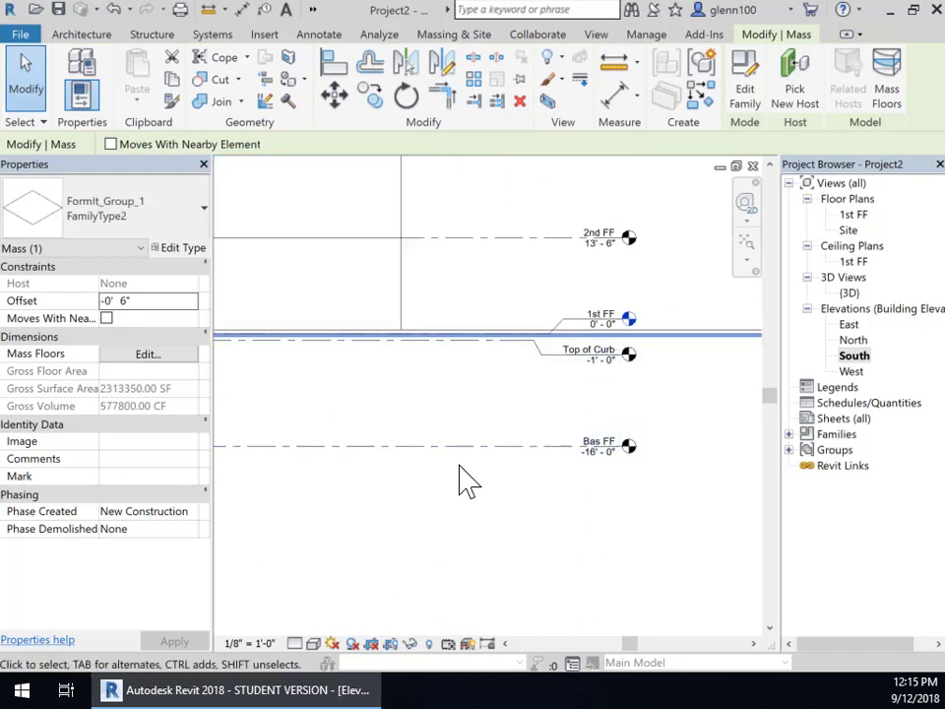
{"action": "scroll", "coordinate": [465, 483], "scroll_direction": "down", "scroll_amount": 4}
{"action": "middle_click_drag", "start_coordinate": [524, 464], "coordinate": [599, 521]}
{"action": "scroll", "coordinate": [593, 502], "scroll_direction": "down", "scroll_amount": 4}
{"action": "scroll", "coordinate": [576, 509], "scroll_direction": "down", "scroll_amount": 3}
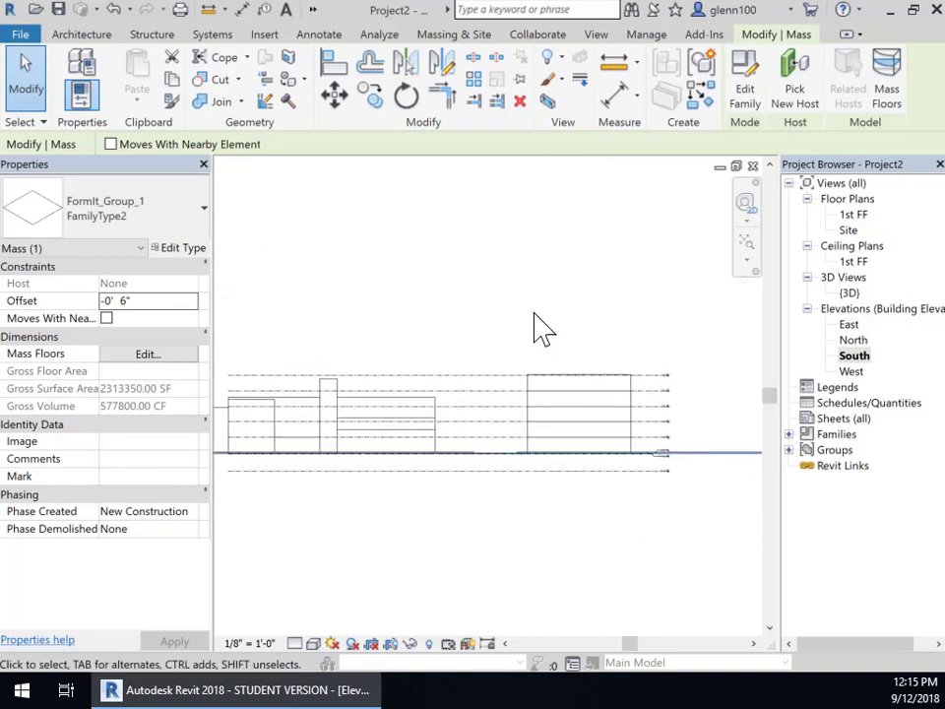
Tile the open views and maximize the 3D view, framing the building masses on their site blocks
{"action": "key", "text": "w"}
{"action": "key", "text": "t"}
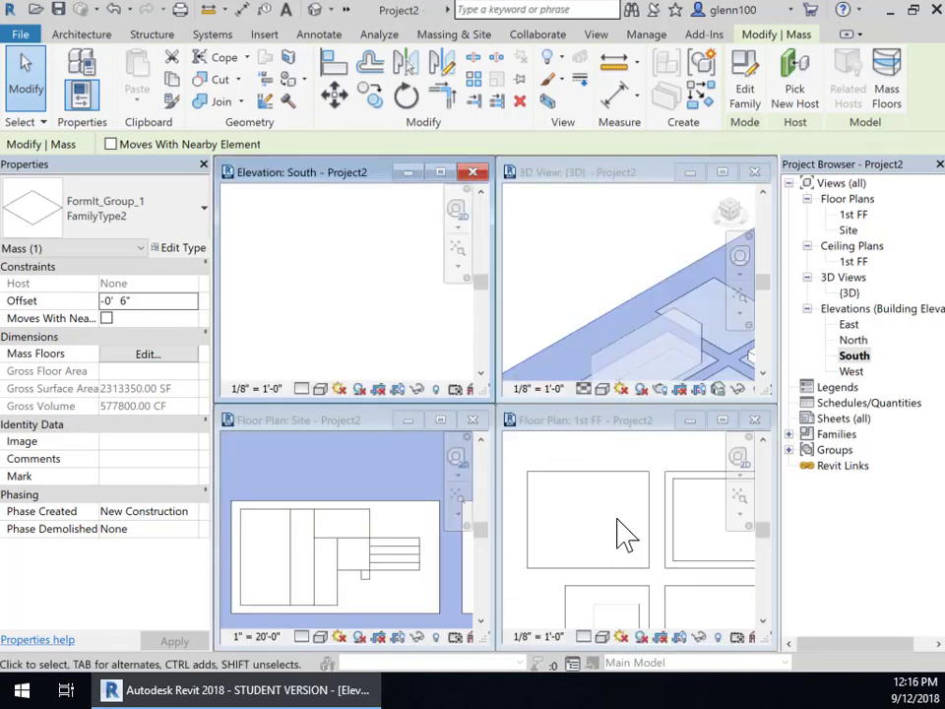
{"action": "scroll", "coordinate": [655, 556], "scroll_direction": "down", "scroll_amount": 4}
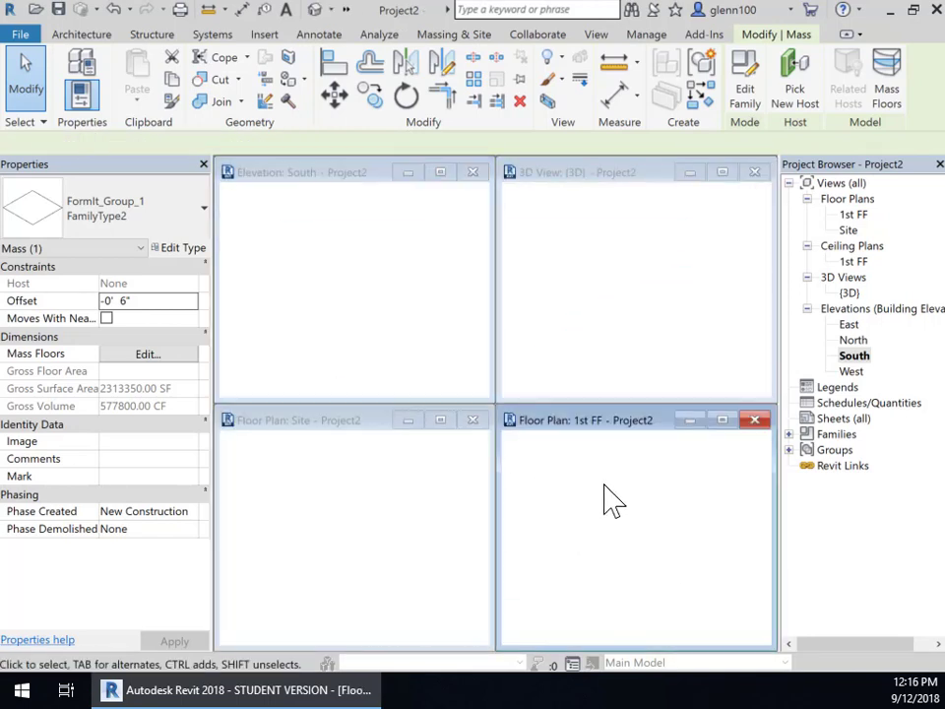
{"action": "middle_click_drag", "start_coordinate": [689, 532], "coordinate": [608, 511]}
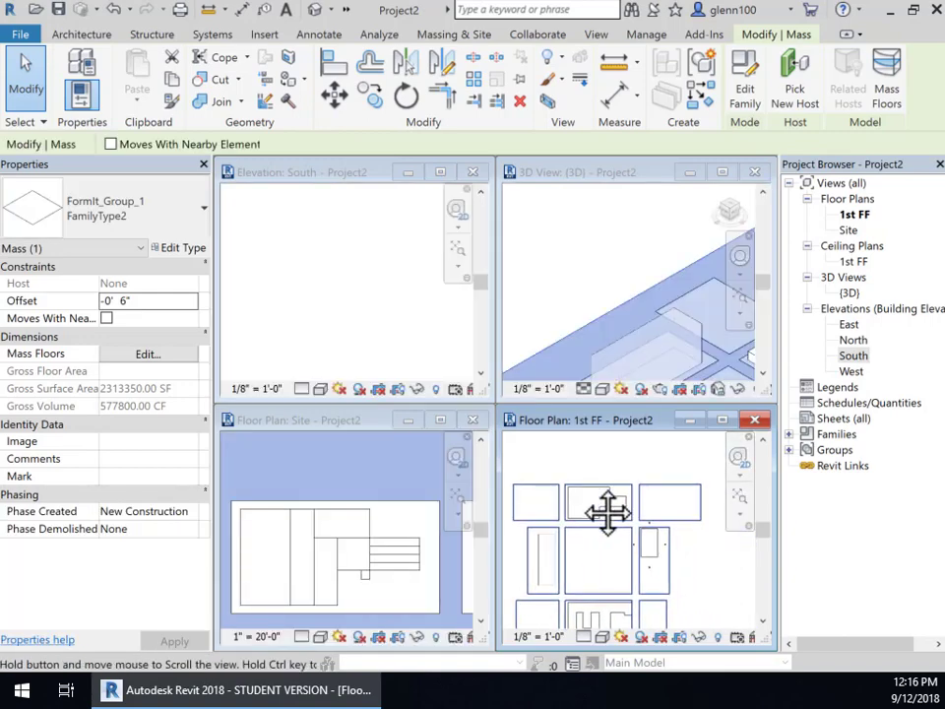
{"action": "left_click", "coordinate": [607, 323]}
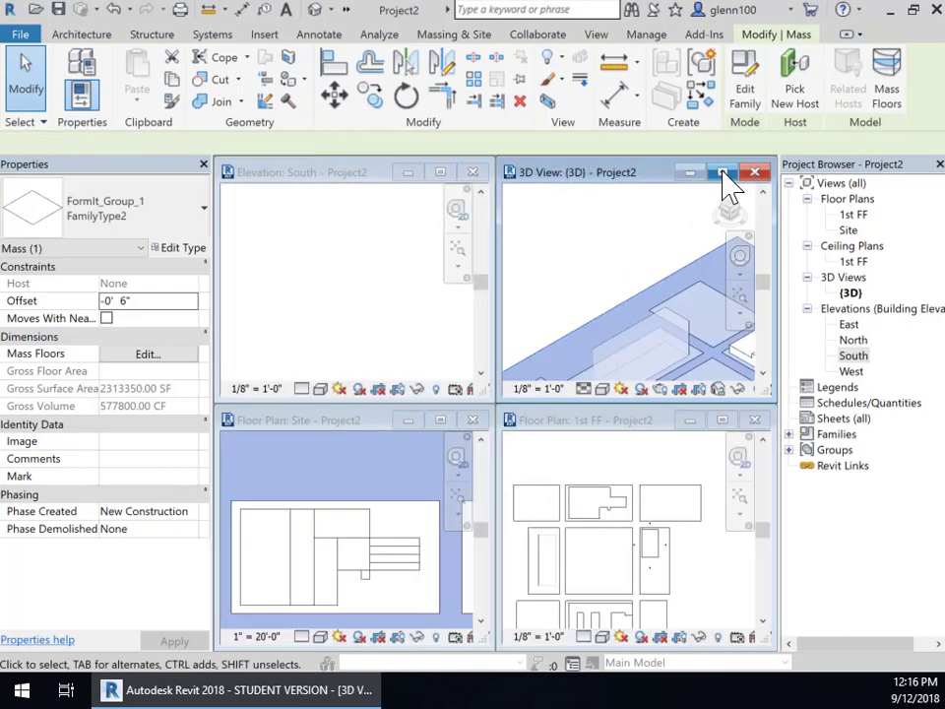
{"action": "left_click", "coordinate": [724, 174]}
{"action": "scroll", "coordinate": [611, 507], "scroll_direction": "up", "scroll_amount": 3}
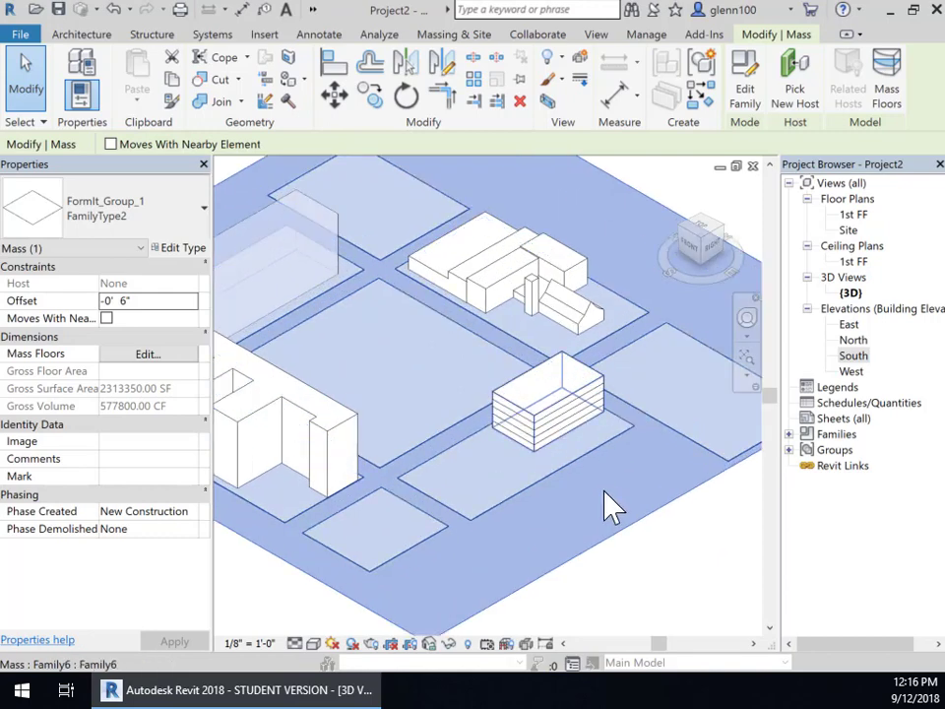
Identify the ground mass's family in the 3D view and rename the mass family FormIt_Group_1 as Street
{"action": "left_click", "coordinate": [673, 514]}
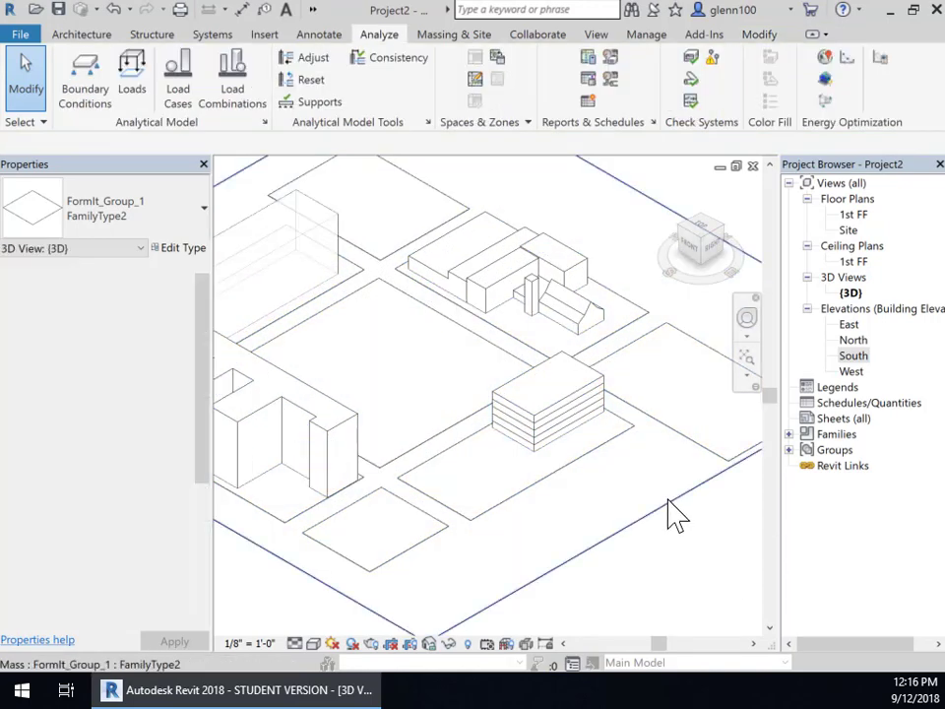
{"action": "left_click", "coordinate": [672, 514]}
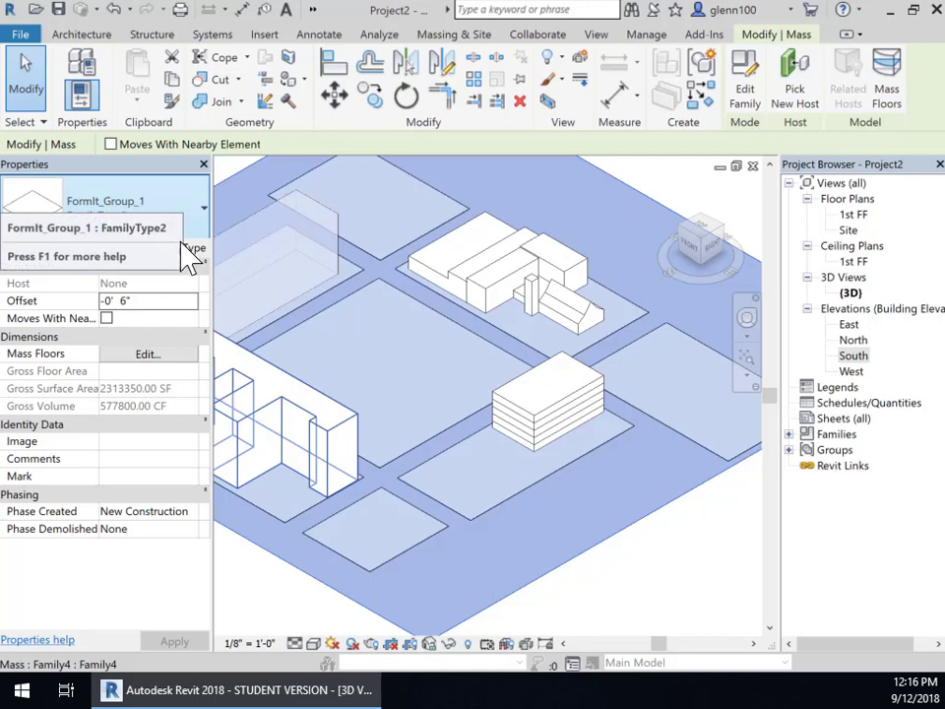
{"action": "left_click", "coordinate": [790, 434]}
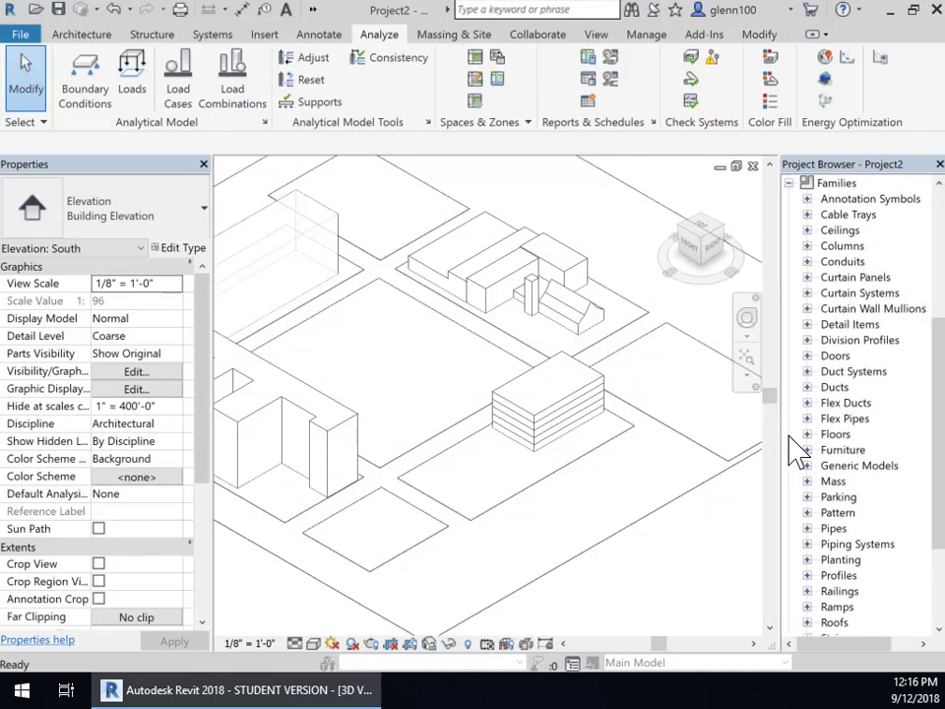
{"action": "left_click", "coordinate": [808, 482]}
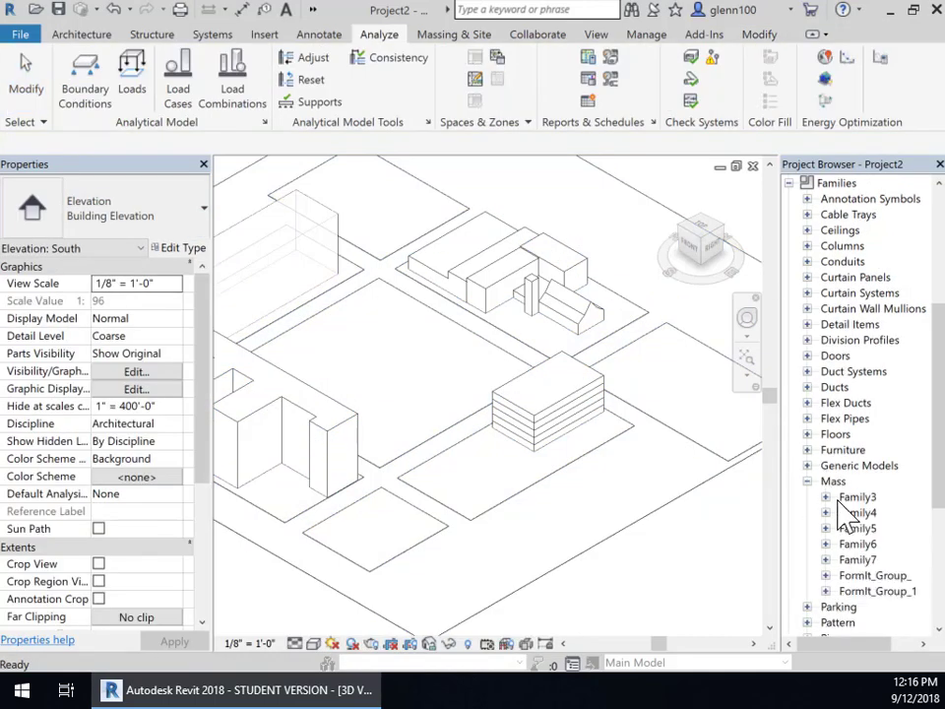
{"action": "left_click", "coordinate": [880, 592]}
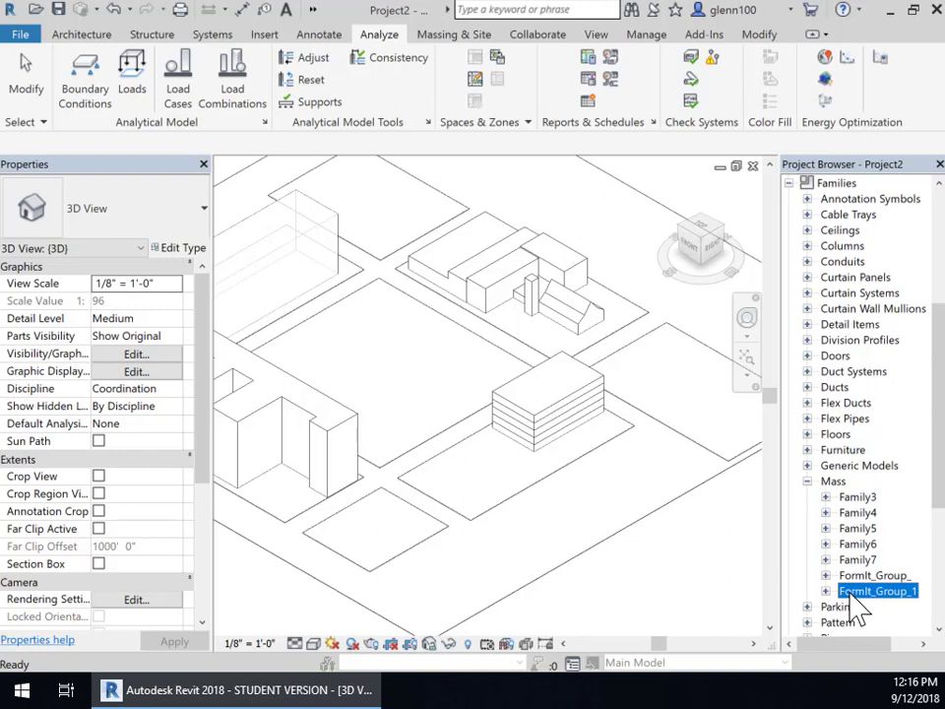
{"action": "right_click", "coordinate": [852, 593]}
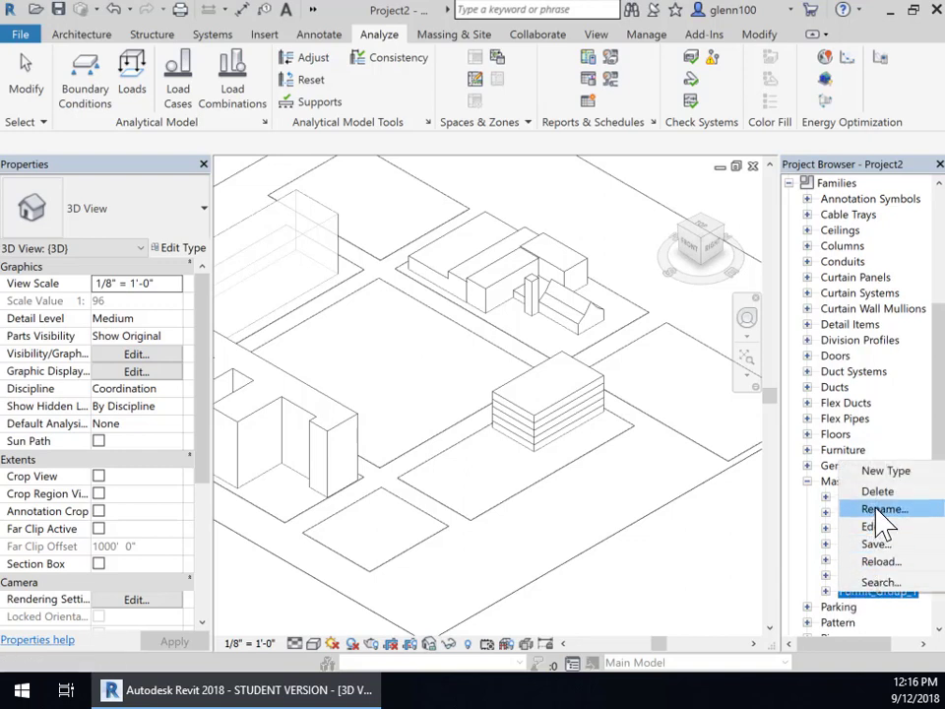
{"action": "left_click", "coordinate": [879, 510]}
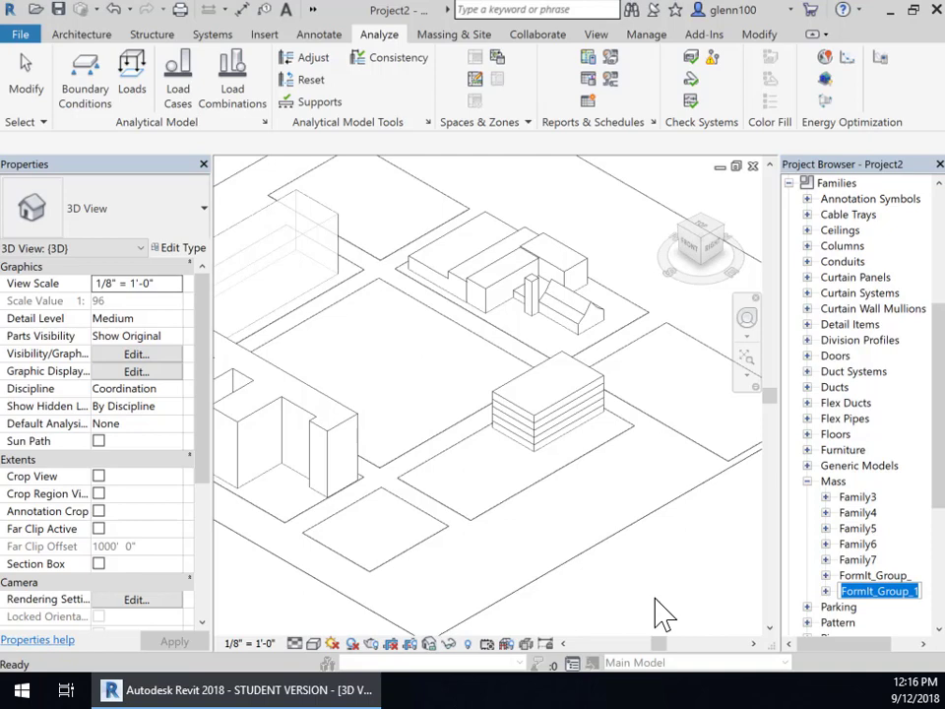
{"action": "type", "text": "Street"}
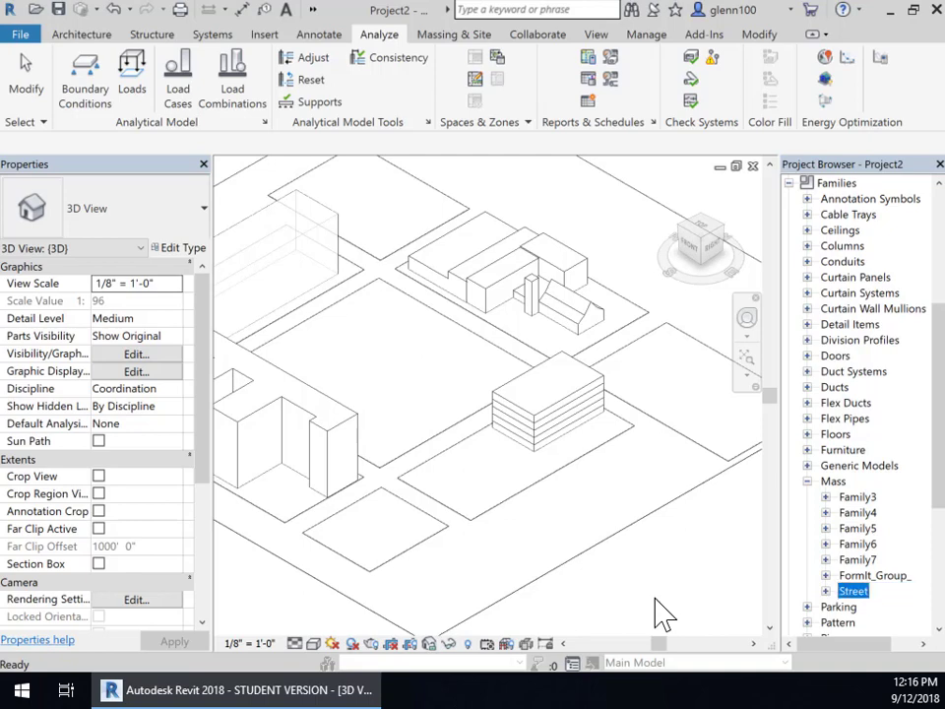
Rename the Street mass family's type FamilyType2 as Street
{"action": "left_click", "coordinate": [826, 592]}
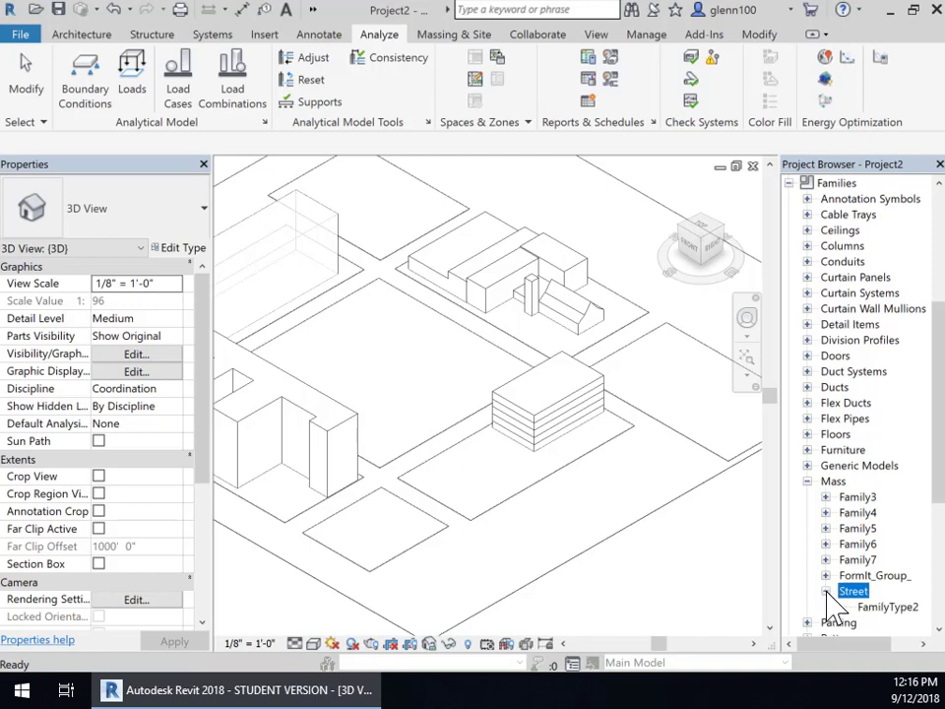
{"action": "left_click", "coordinate": [888, 608]}
{"action": "right_click", "coordinate": [891, 614]}
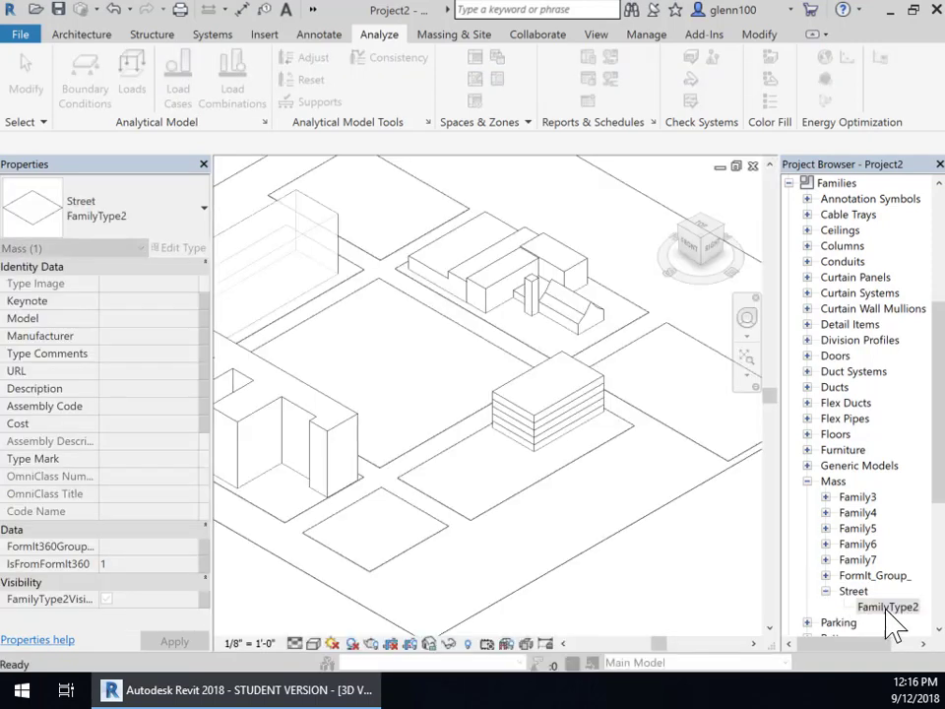
{"action": "left_click", "coordinate": [822, 503]}
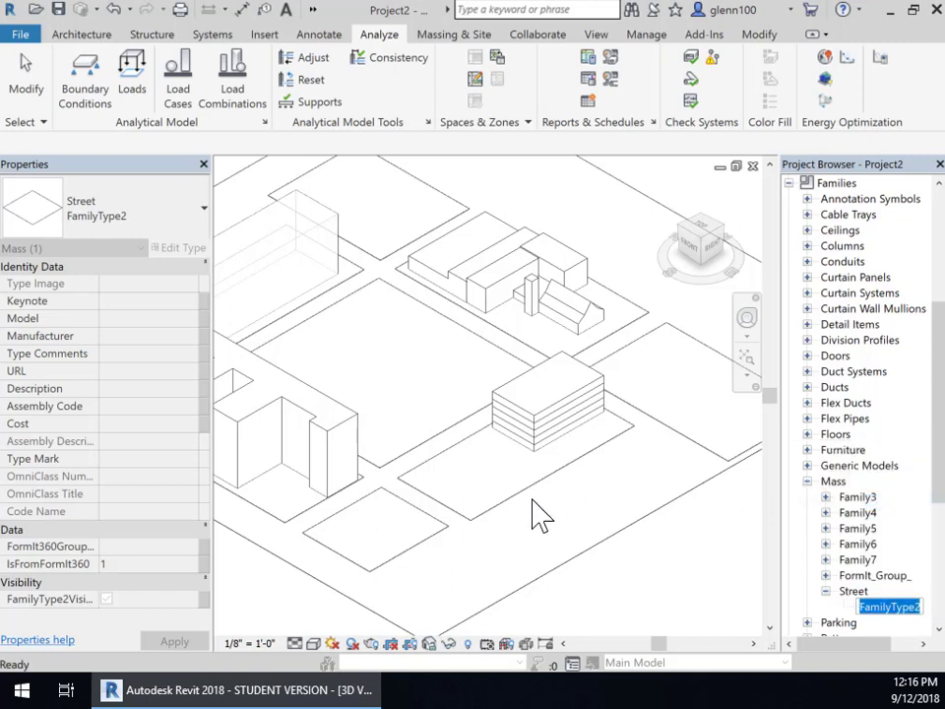
{"action": "type", "text": "S"}
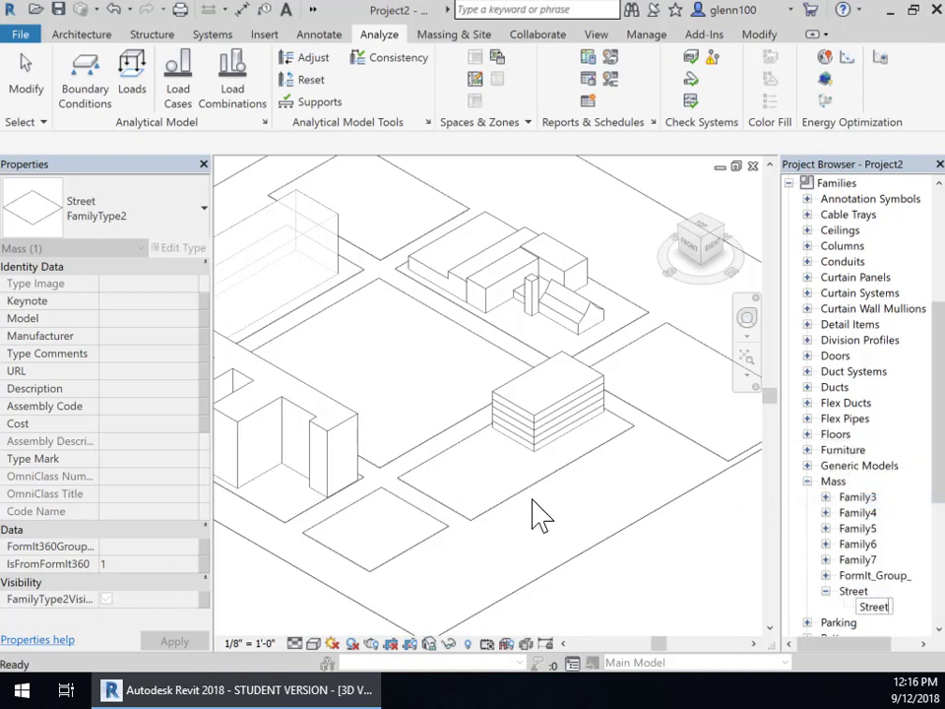
{"action": "type", "text": "treet"}
{"action": "key", "text": "Return"}
Identify the family of the site blocks in the 3D view and rename the mass family FormIt_Group_ as City Blocks
{"action": "left_click", "coordinate": [826, 576]}
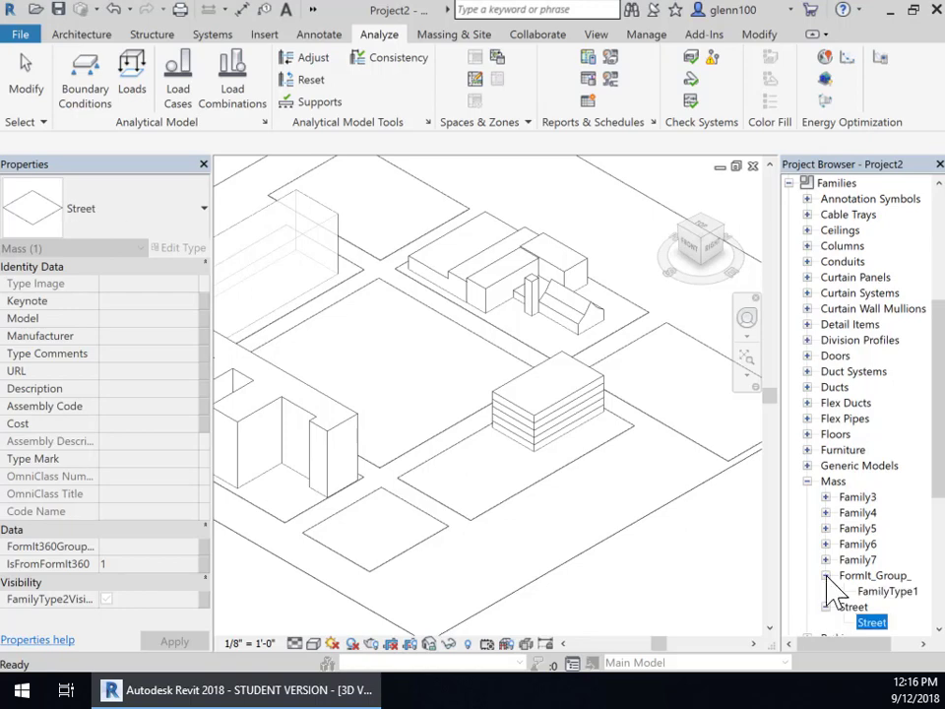
{"action": "left_click", "coordinate": [887, 577]}
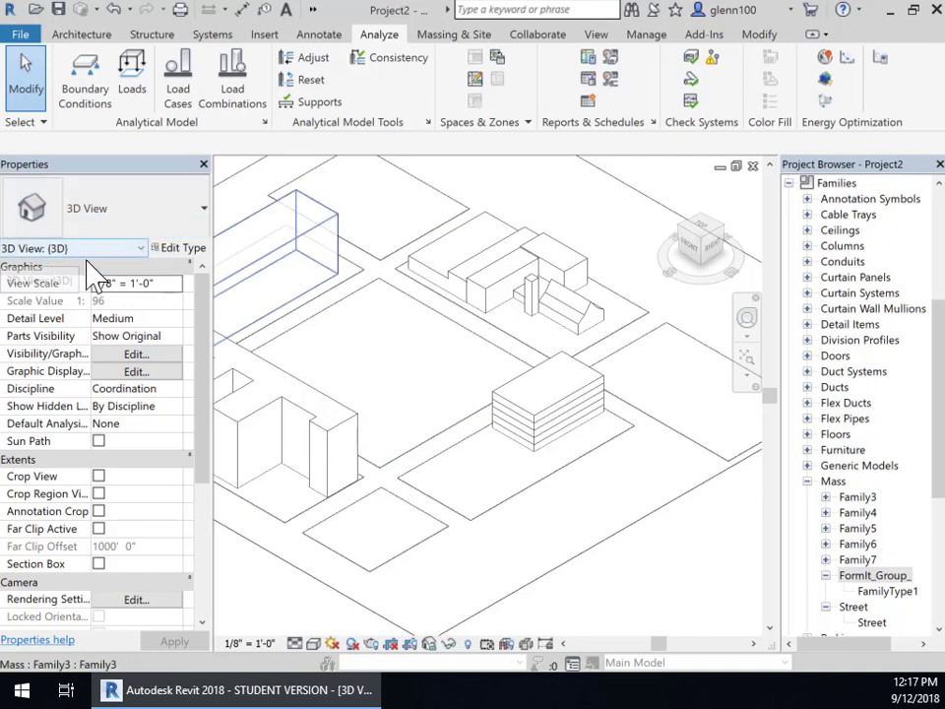
{"action": "left_click", "coordinate": [456, 441]}
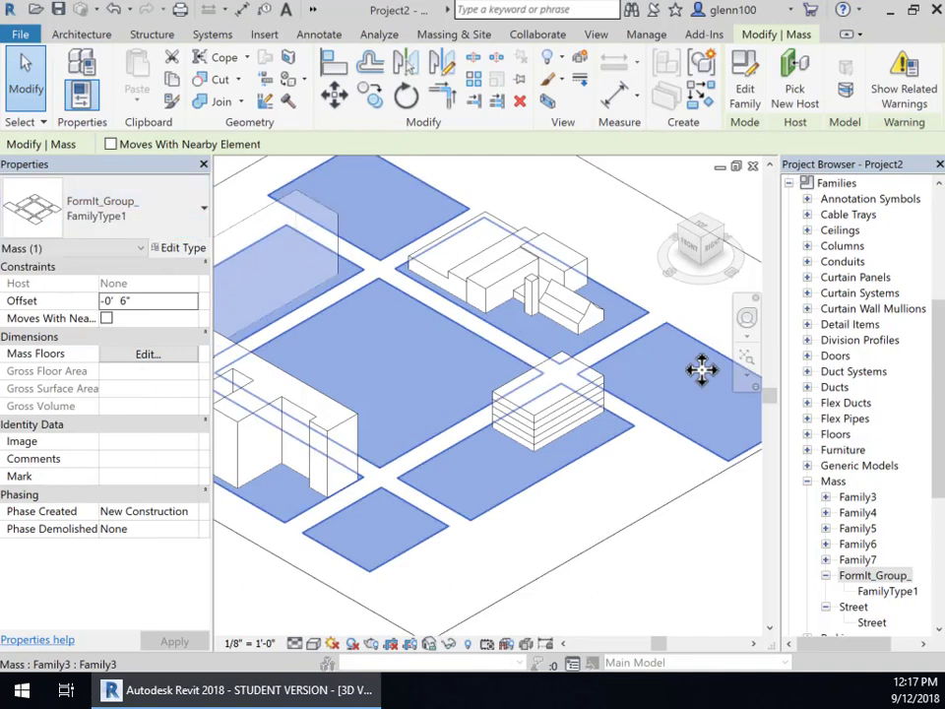
{"action": "left_click", "coordinate": [890, 592]}
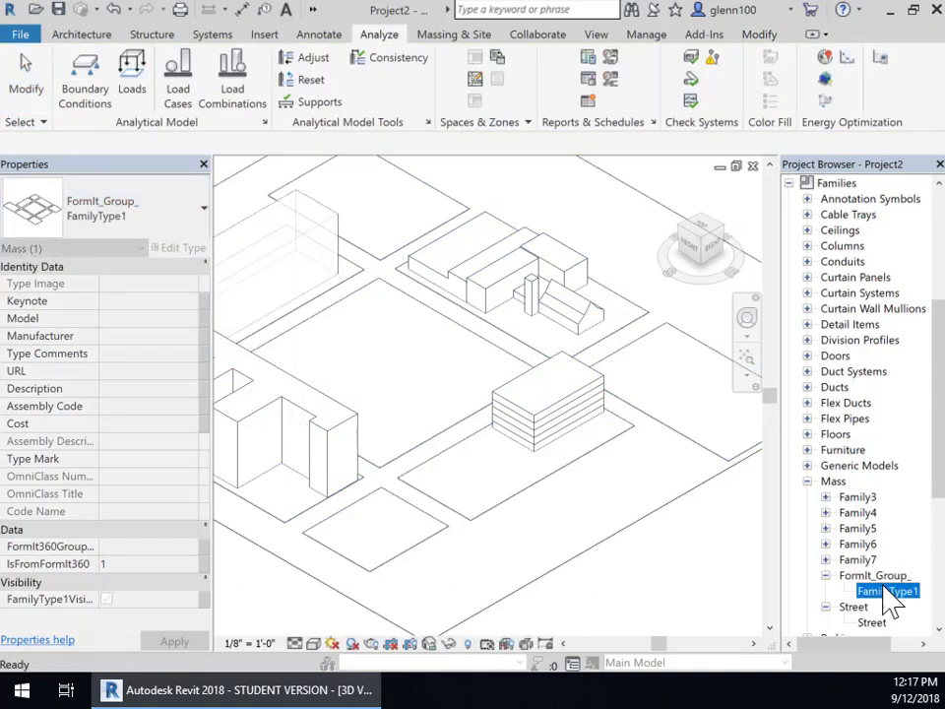
{"action": "right_click", "coordinate": [887, 577]}
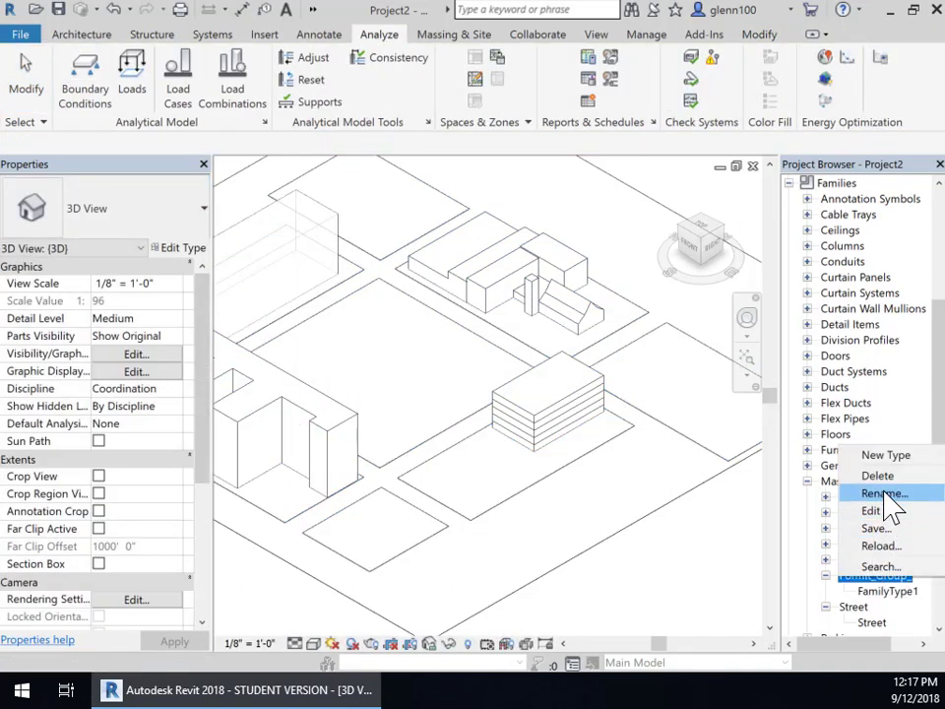
{"action": "left_click", "coordinate": [883, 495]}
{"action": "type", "text": "City Blocks"}
{"action": "key", "text": "Return"}
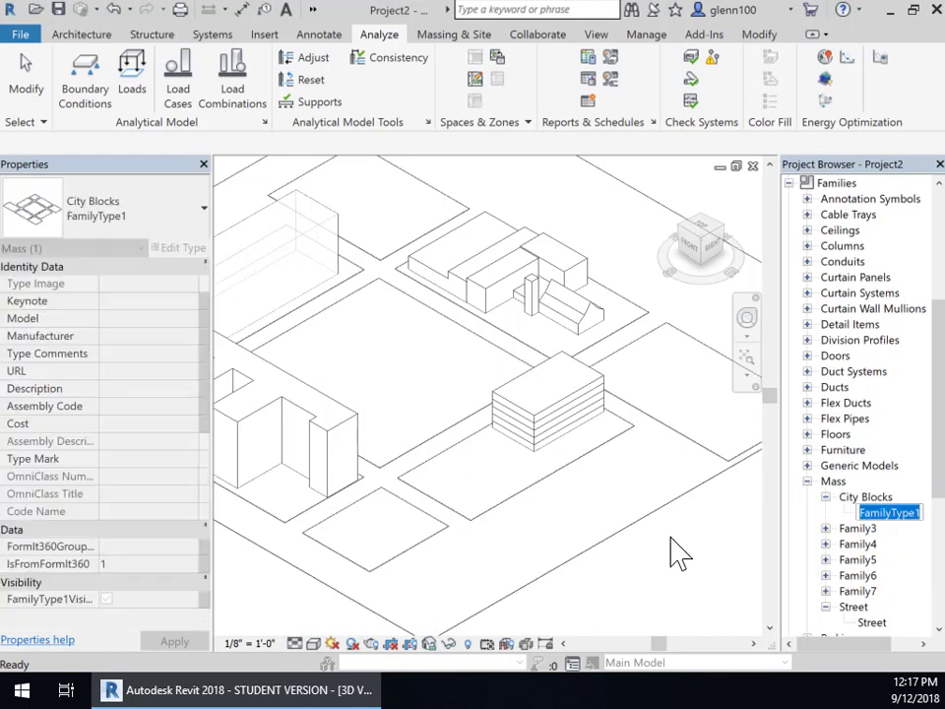
Rename the City Blocks type FamilyType1 as Blocks and check the site blocks mass in the 3D view
{"action": "type", "text": "Blocks"}
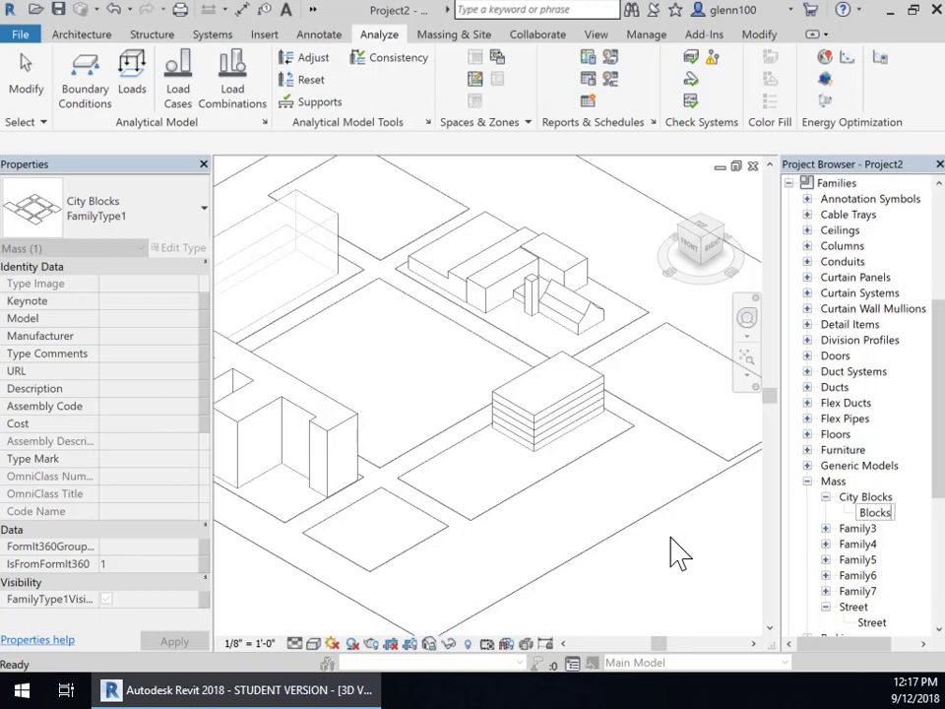
{"action": "key", "text": "Return"}
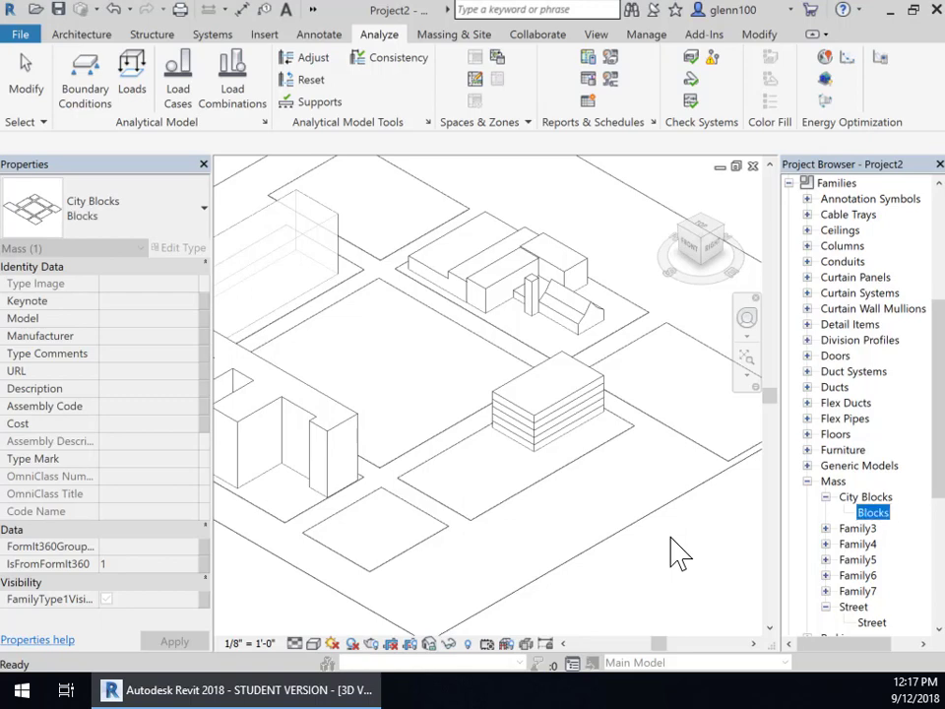
{"action": "left_click", "coordinate": [631, 443]}
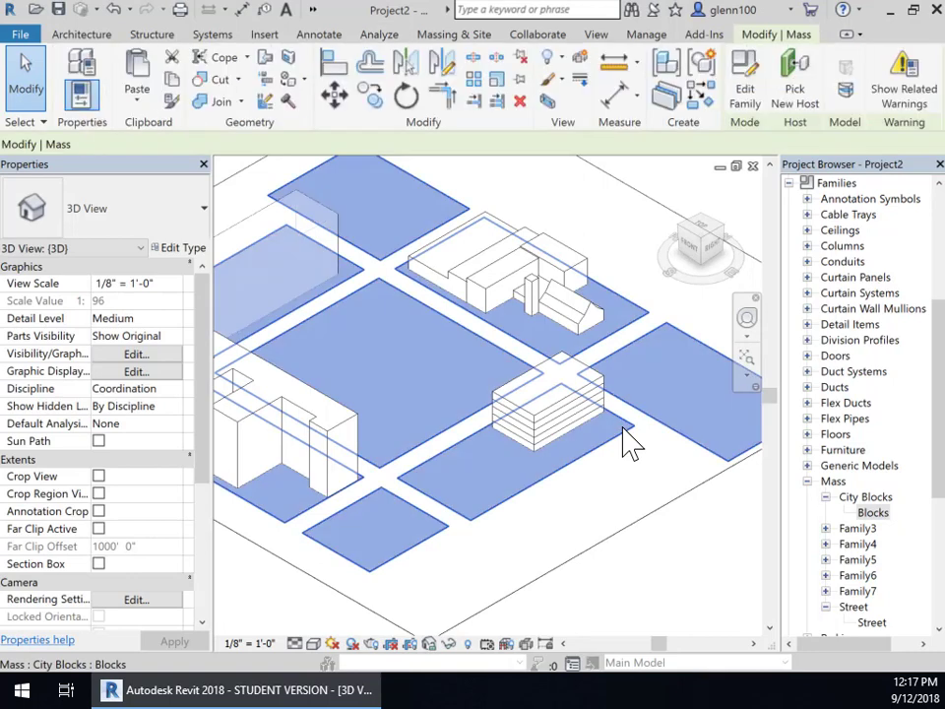
{"action": "left_click", "coordinate": [611, 517]}
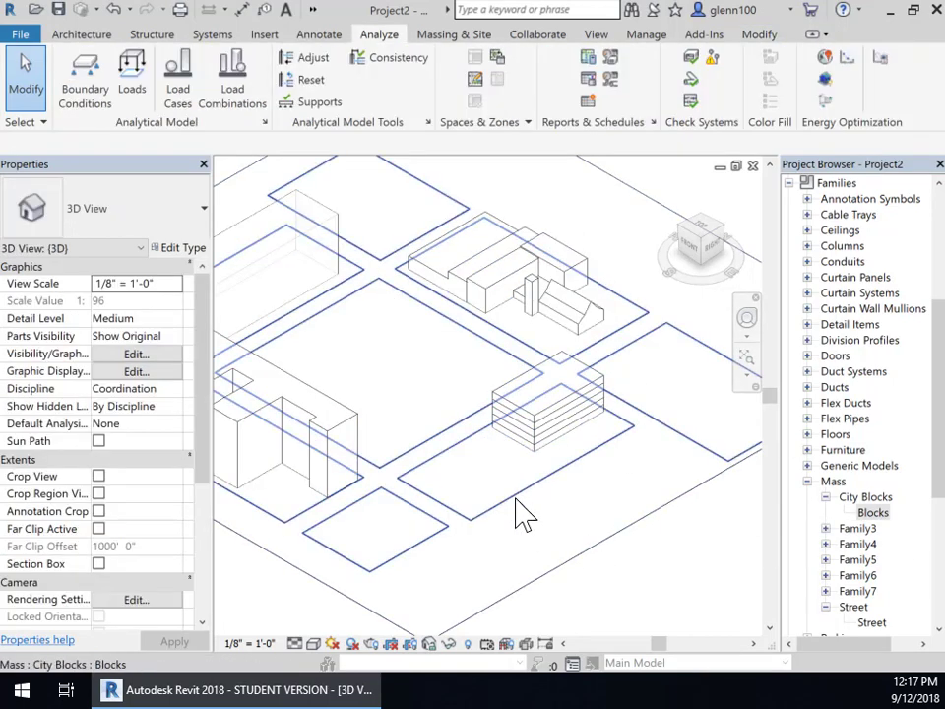
Tile the open views and maximize the South elevation
{"action": "scroll", "coordinate": [525, 538], "scroll_direction": "down", "scroll_amount": 2}
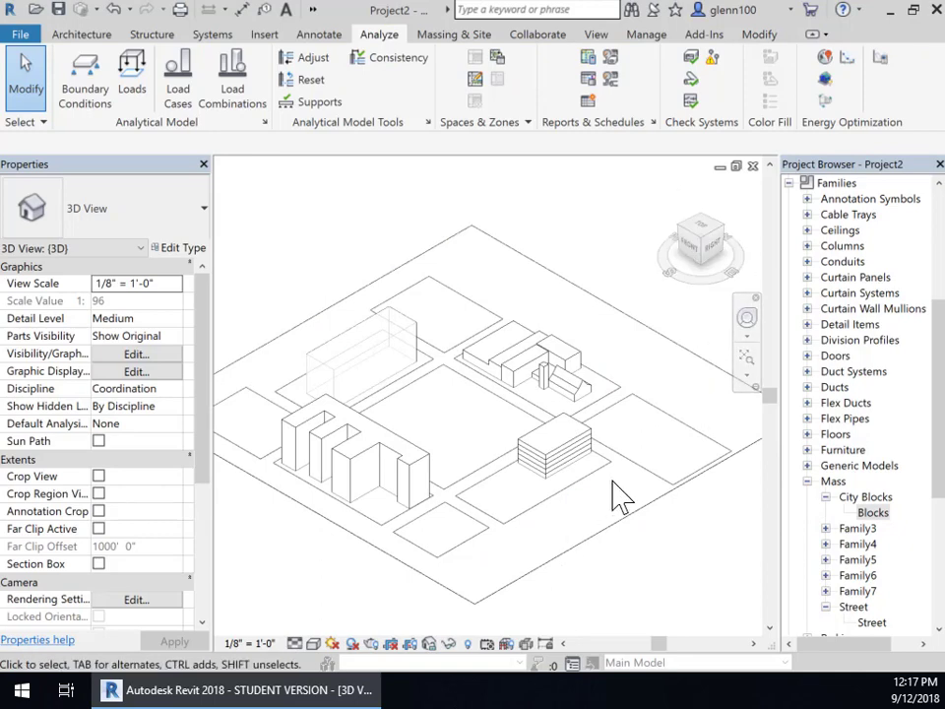
{"action": "key", "text": "w"}
{"action": "key", "text": "t"}
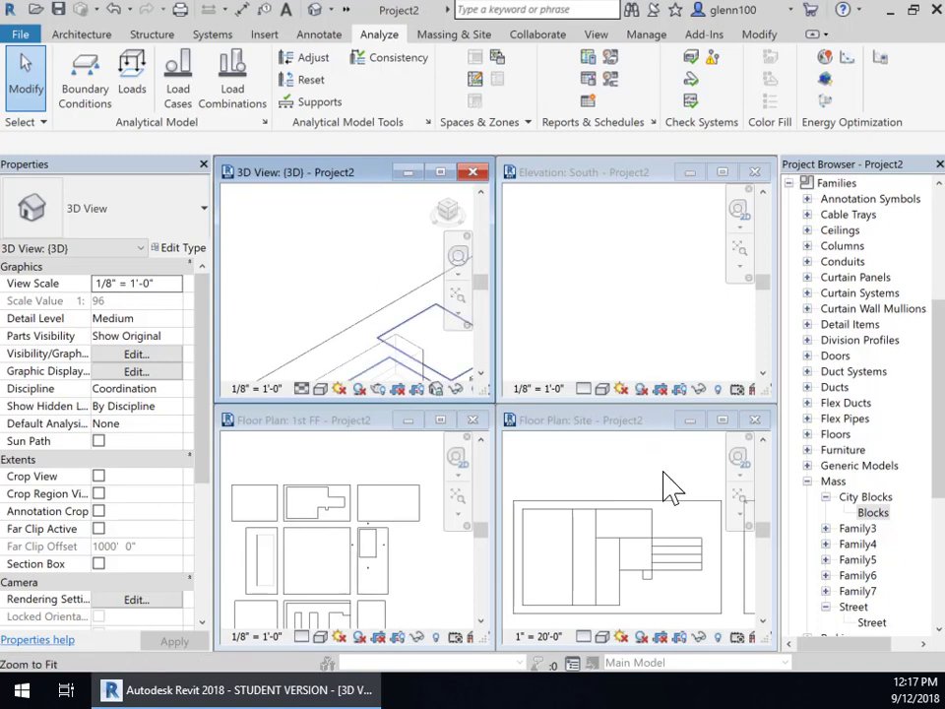
{"action": "left_click", "coordinate": [626, 283]}
{"action": "left_click", "coordinate": [722, 172]}
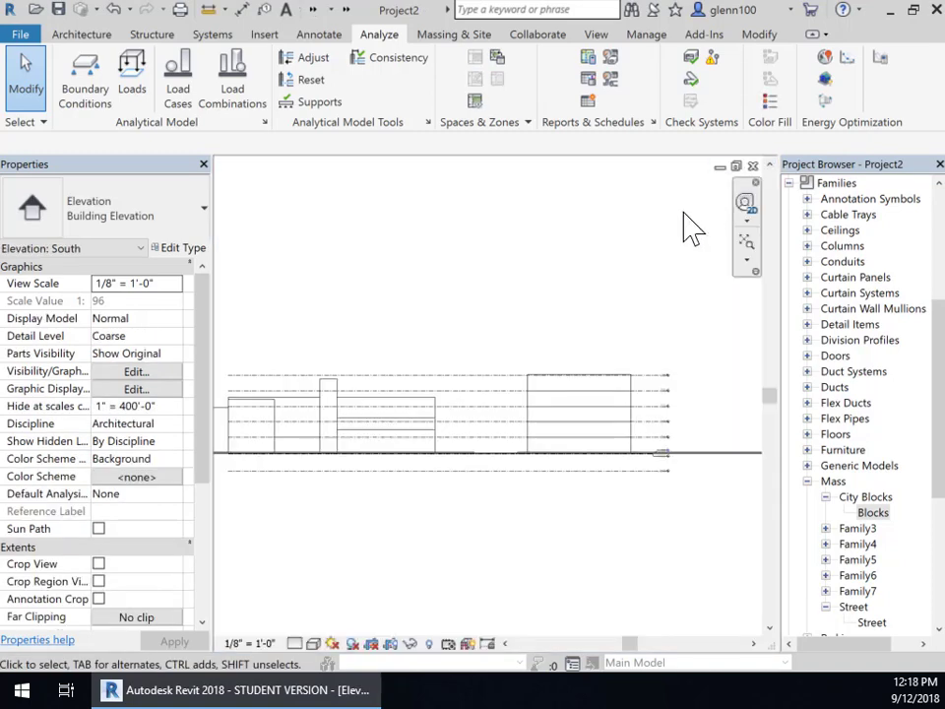
Examine how the levels line up with the floors and base of the five-story building mass in the South elevation
{"action": "scroll", "coordinate": [447, 468], "scroll_direction": "up", "scroll_amount": 1}
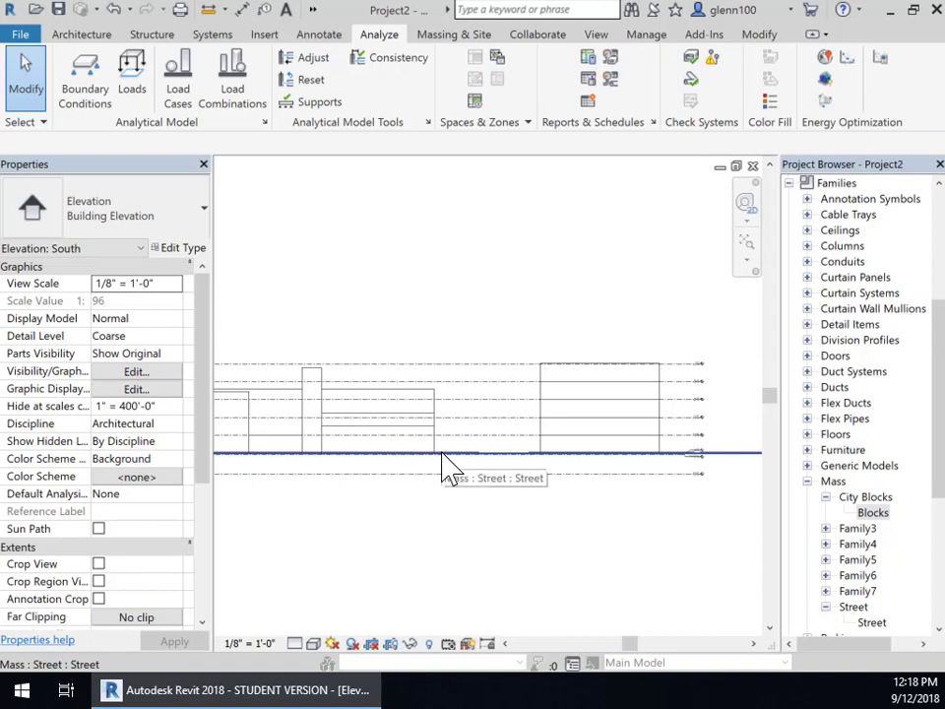
{"action": "mouse_move", "coordinate": [481, 459]}
{"action": "middle_mouse_down"}
{"action": "mouse_move", "coordinate": [602, 380]}
{"action": "mouse_move", "coordinate": [551, 459]}
{"action": "mouse_move", "coordinate": [511, 470]}
{"action": "middle_mouse_up"}
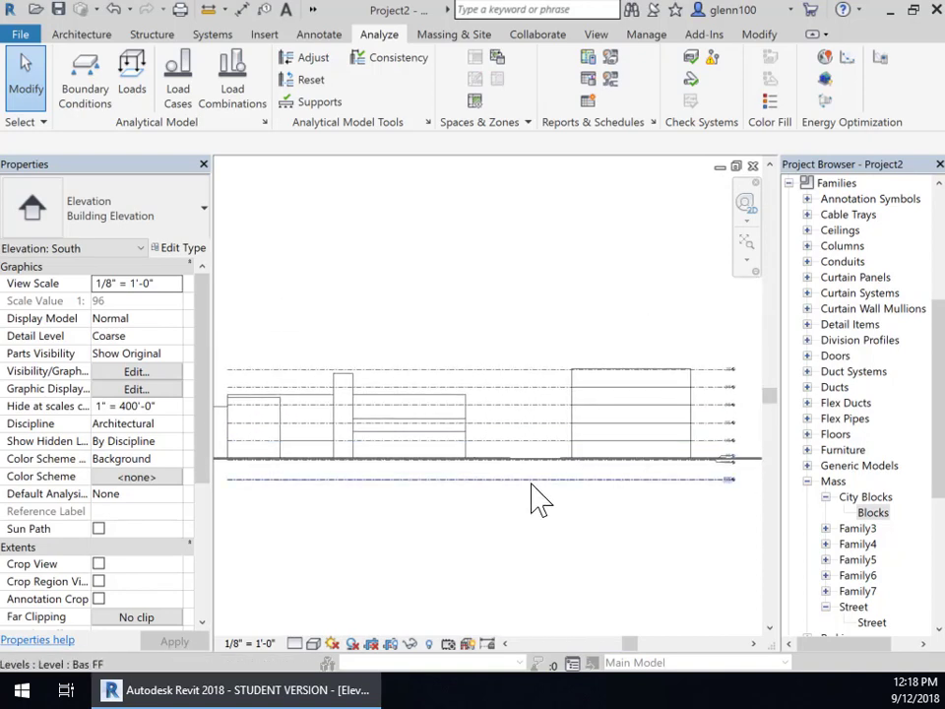
{"action": "scroll", "coordinate": [603, 461], "scroll_direction": "up", "scroll_amount": 1}
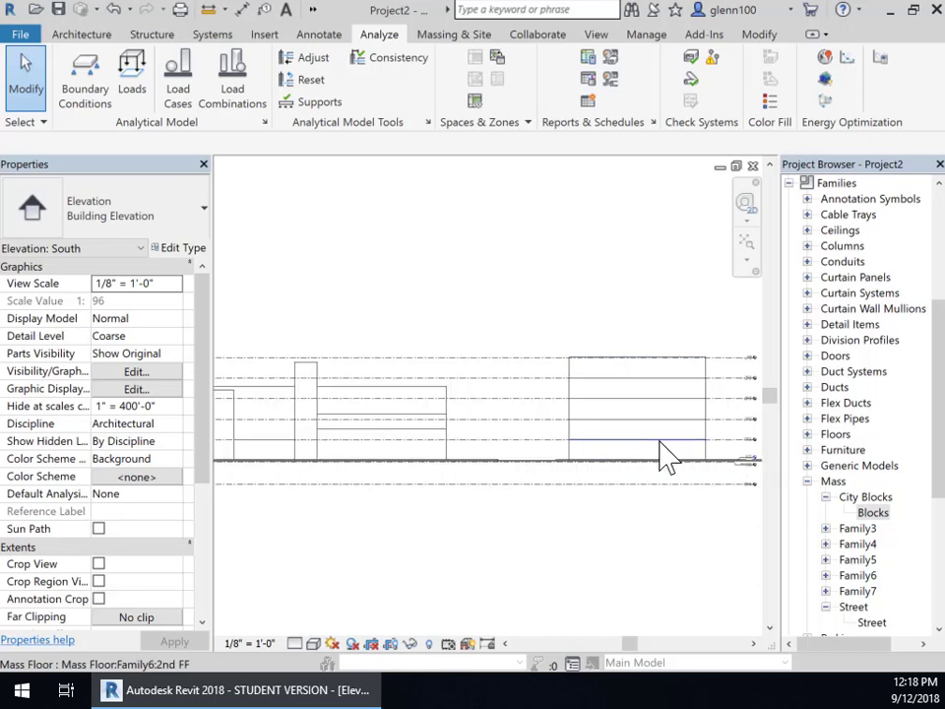
{"action": "middle_click_drag", "start_coordinate": [665, 455], "coordinate": [454, 432]}
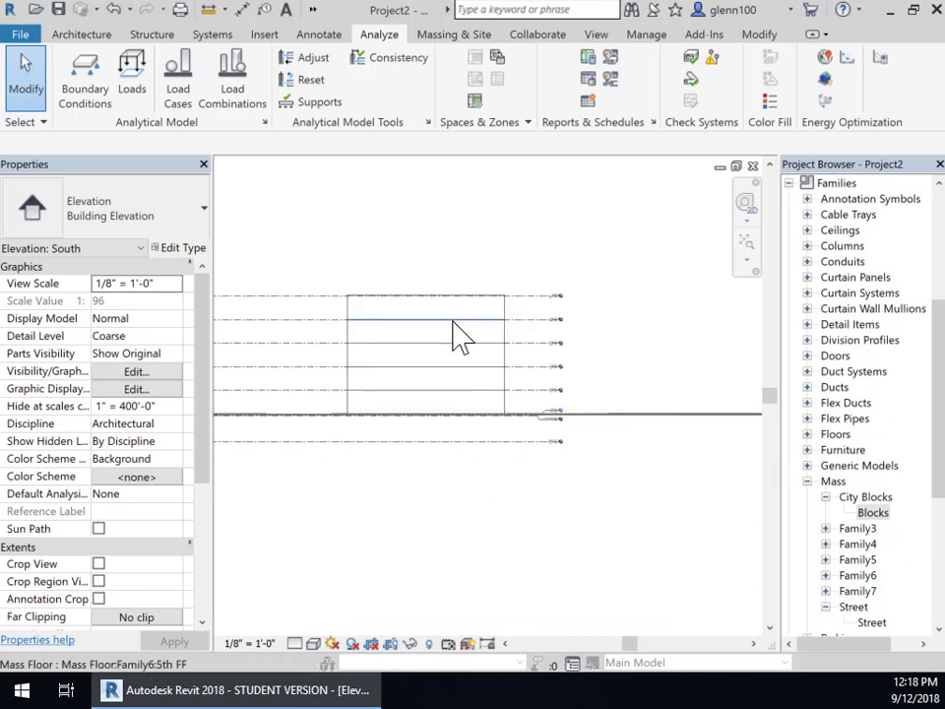
{"action": "scroll", "coordinate": [481, 316], "scroll_direction": "up", "scroll_amount": 3}
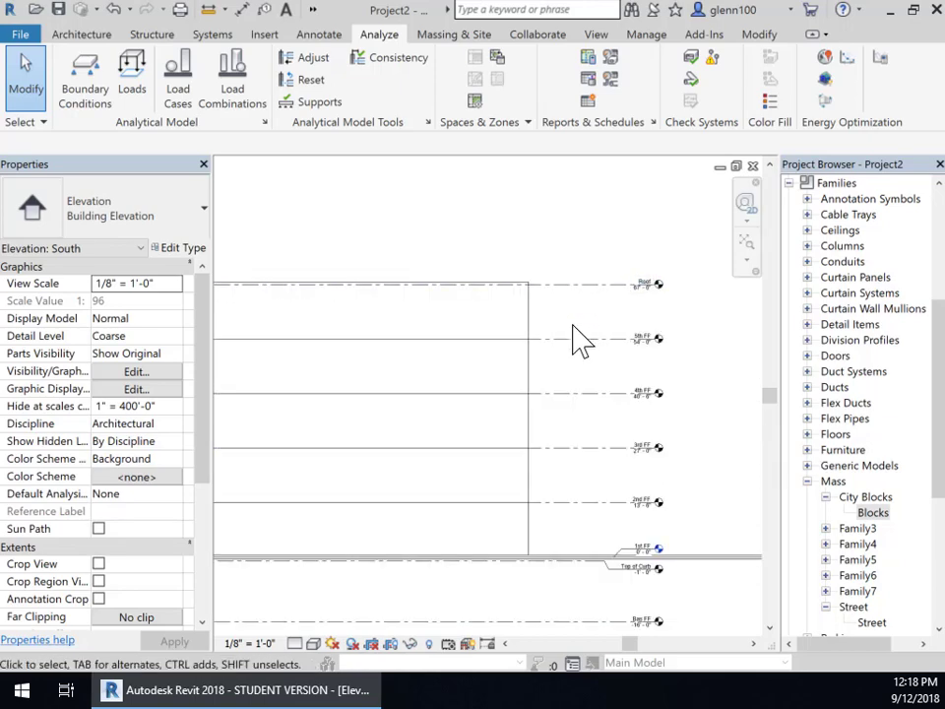
{"action": "scroll", "coordinate": [541, 352], "scroll_direction": "down", "scroll_amount": 3}
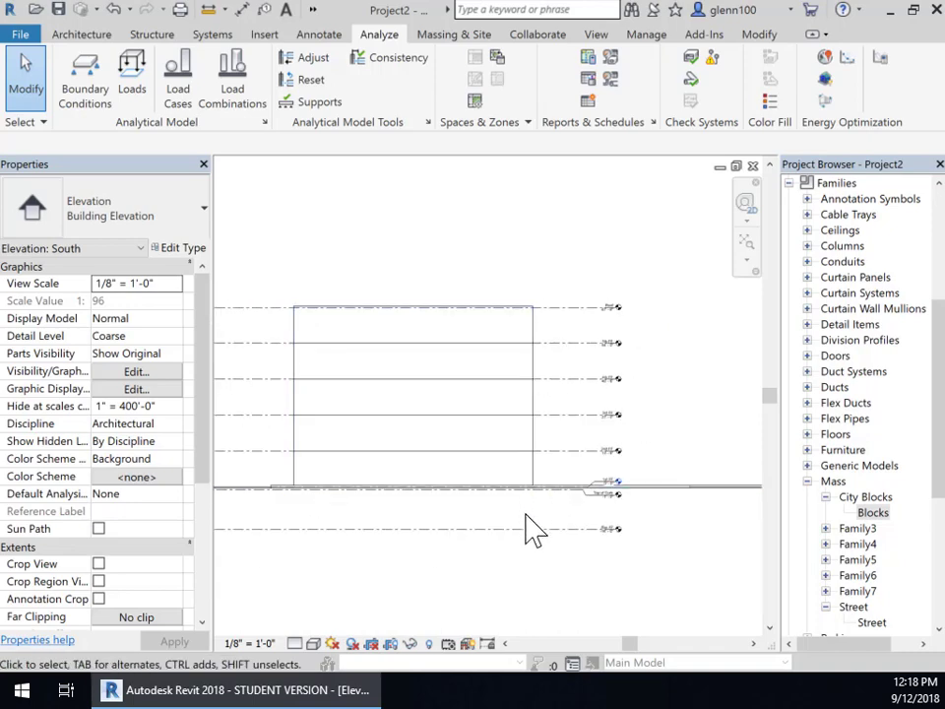
{"action": "scroll", "coordinate": [525, 514], "scroll_direction": "up", "scroll_amount": 5}
{"action": "scroll", "coordinate": [529, 528], "scroll_direction": "up", "scroll_amount": 3}
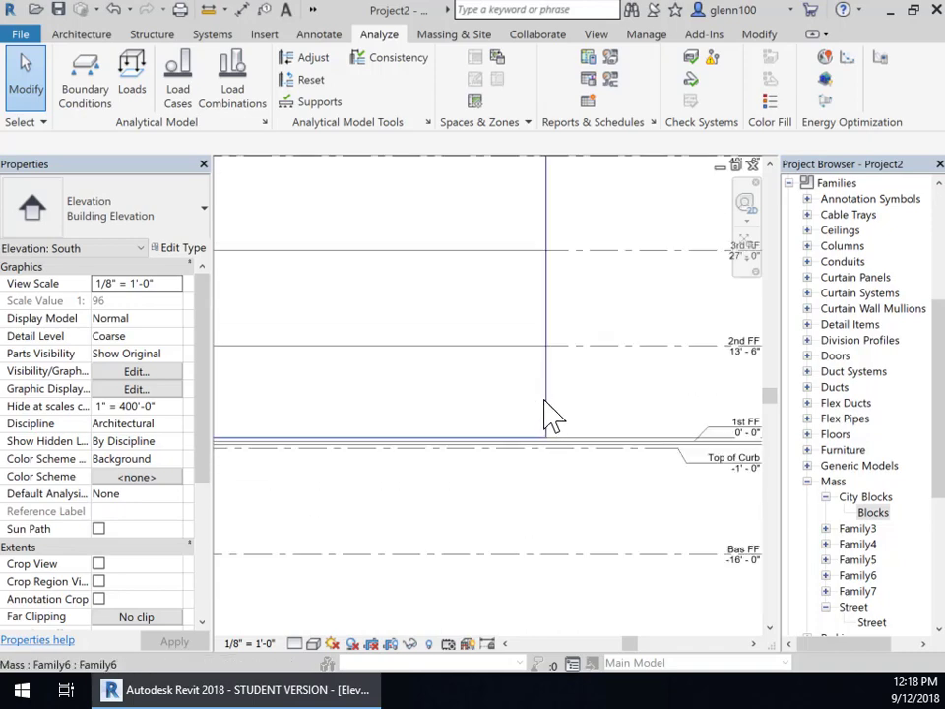
Move the five-story building mass down 6" so that its base sits on the 1st FF level
{"action": "left_click", "coordinate": [547, 413]}
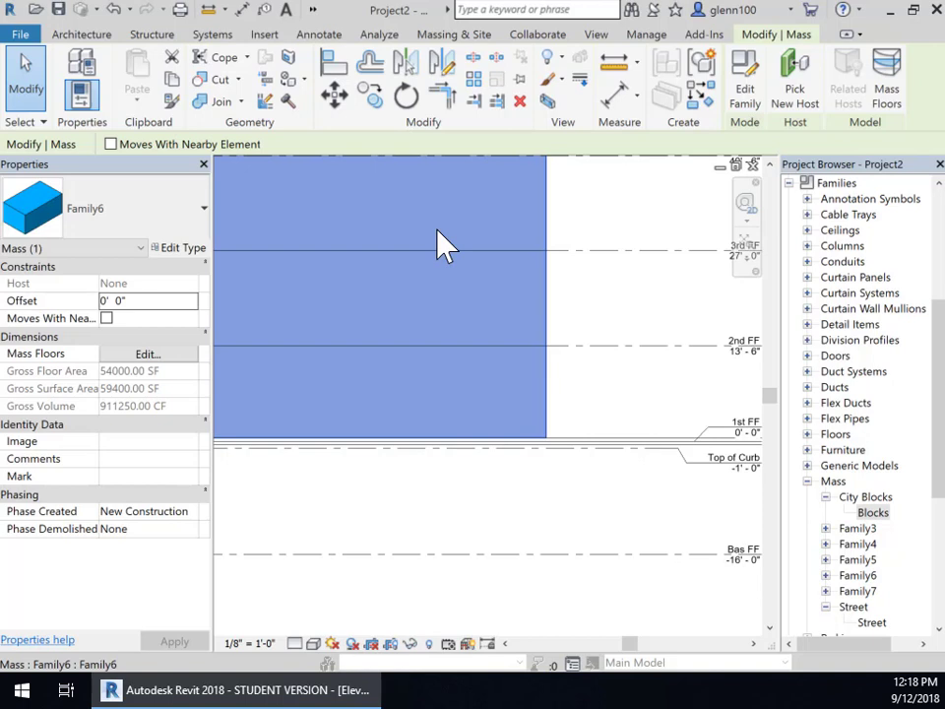
{"action": "left_click", "coordinate": [334, 93]}
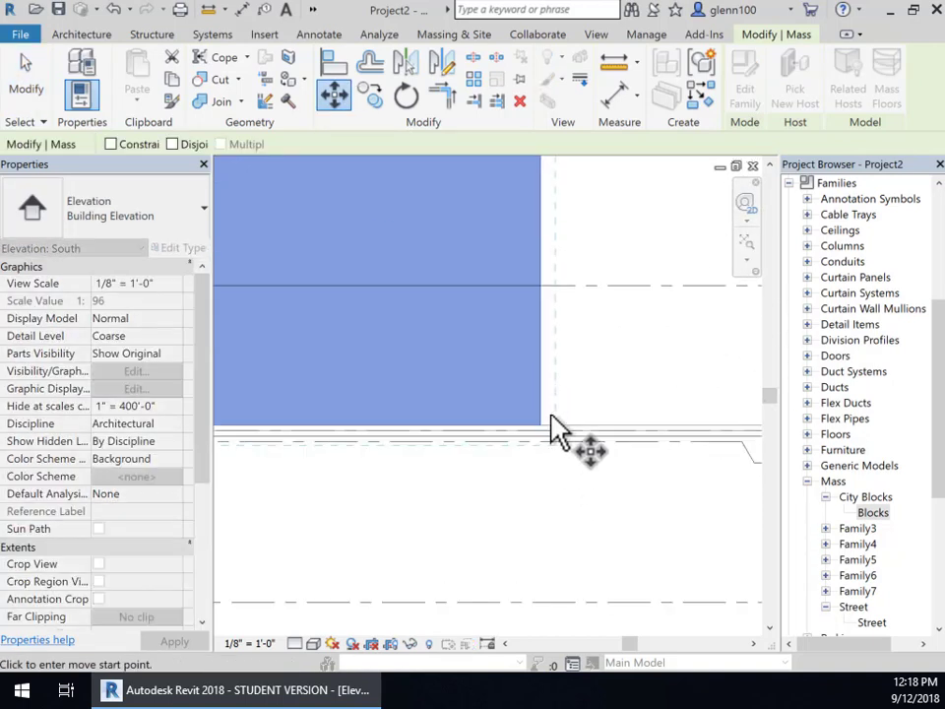
{"action": "left_click", "coordinate": [541, 426]}
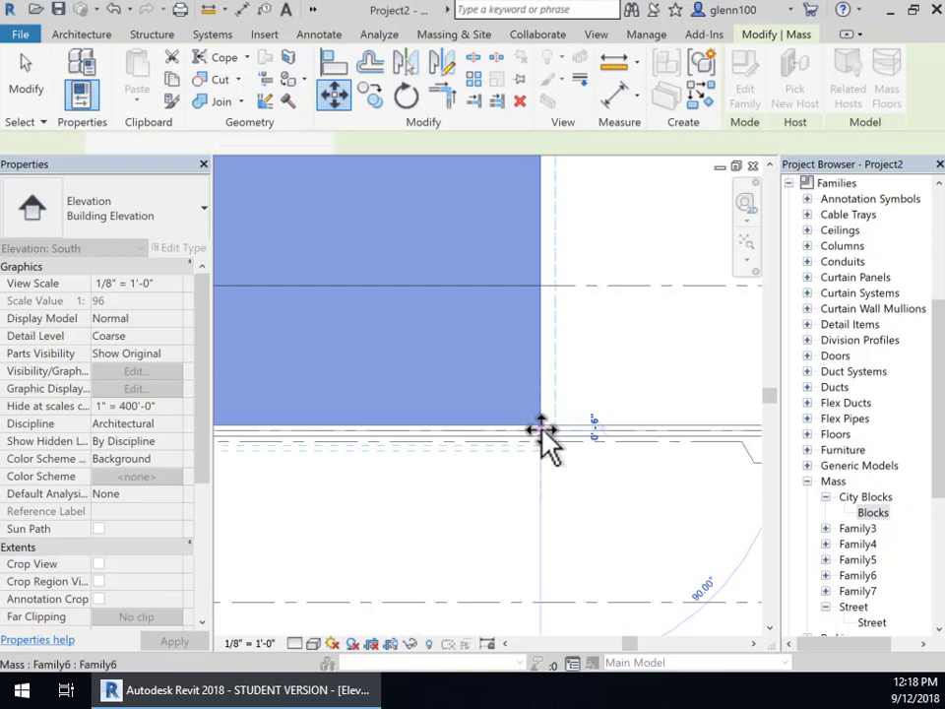
{"action": "left_click", "coordinate": [543, 435]}
{"action": "scroll", "coordinate": [613, 520], "scroll_direction": "down", "scroll_amount": 2}
{"action": "scroll", "coordinate": [612, 520], "scroll_direction": "down", "scroll_amount": 2}
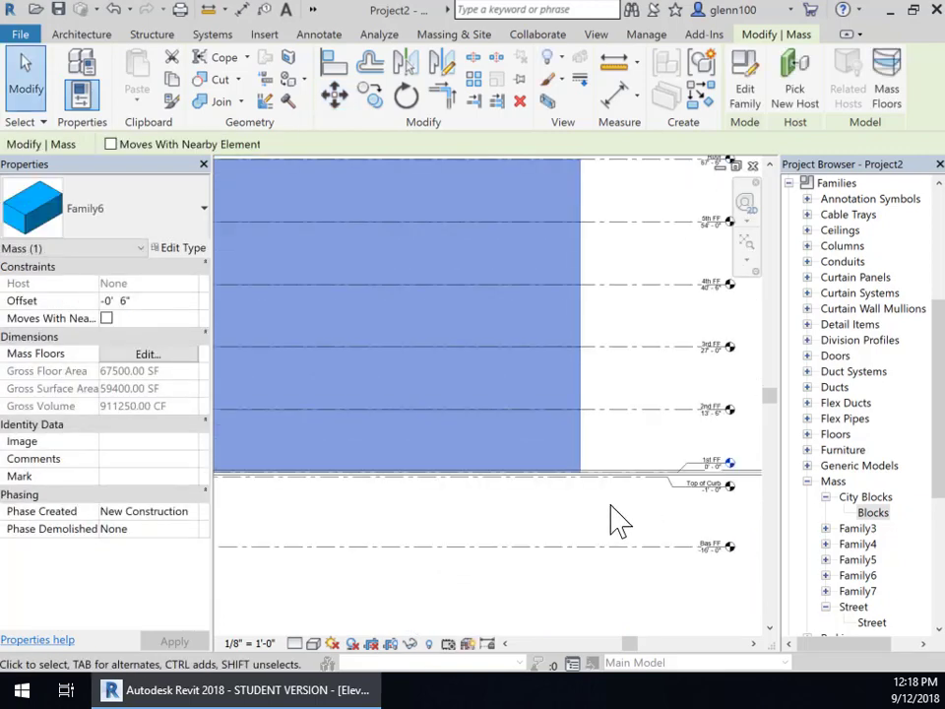
{"action": "middle_click_drag", "start_coordinate": [612, 520], "coordinate": [597, 476]}
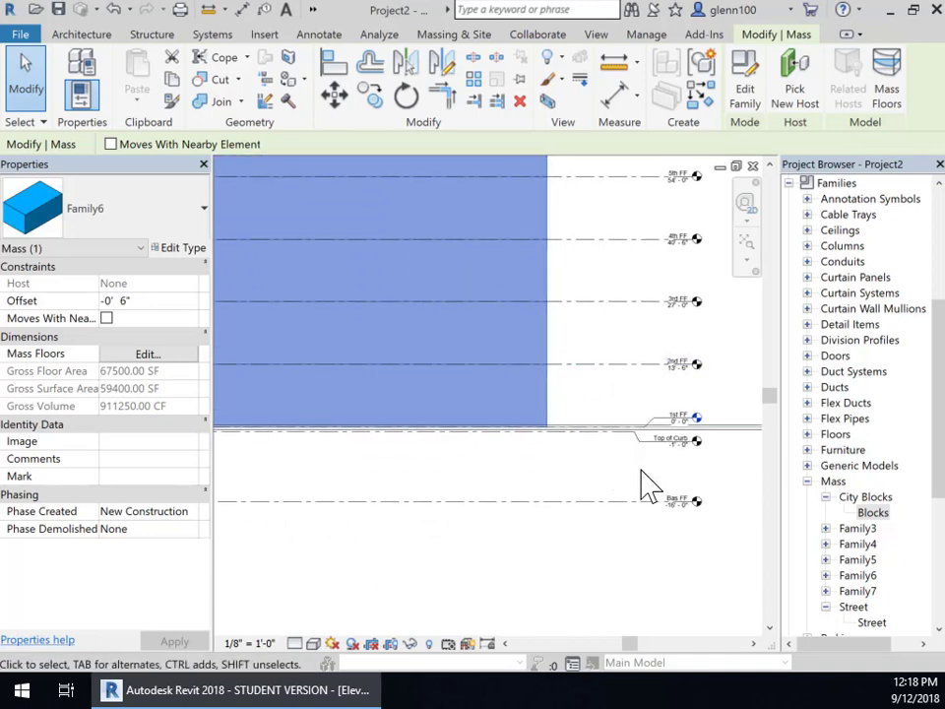
{"action": "scroll", "coordinate": [650, 486], "scroll_direction": "up", "scroll_amount": 3}
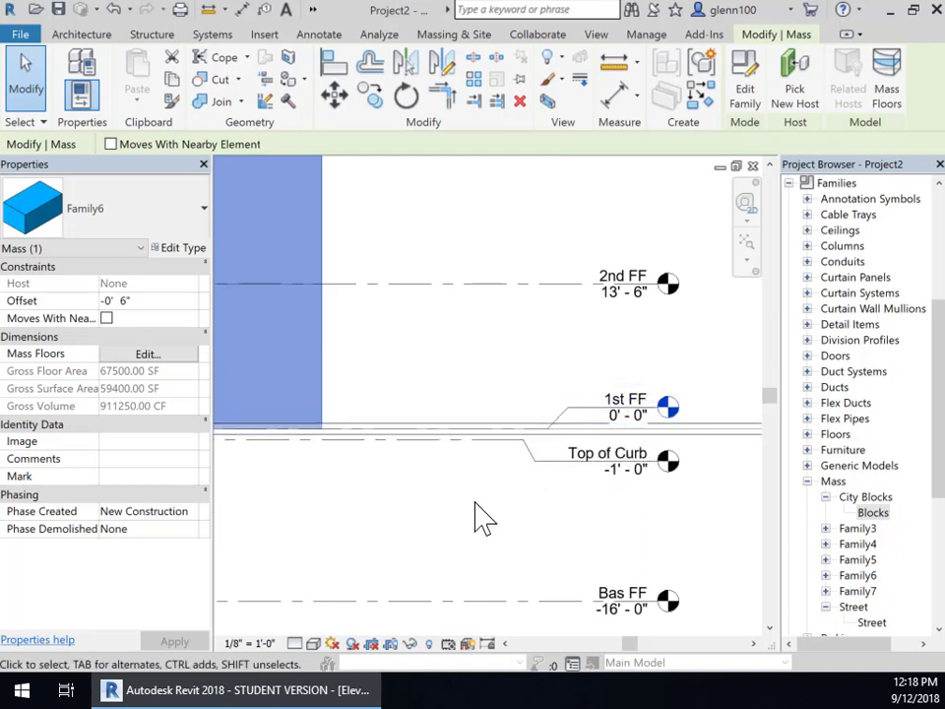
Move the City Blocks mass down 1'-6" so that its upper edge meets the Top of Curb level
{"action": "left_click", "coordinate": [457, 433]}
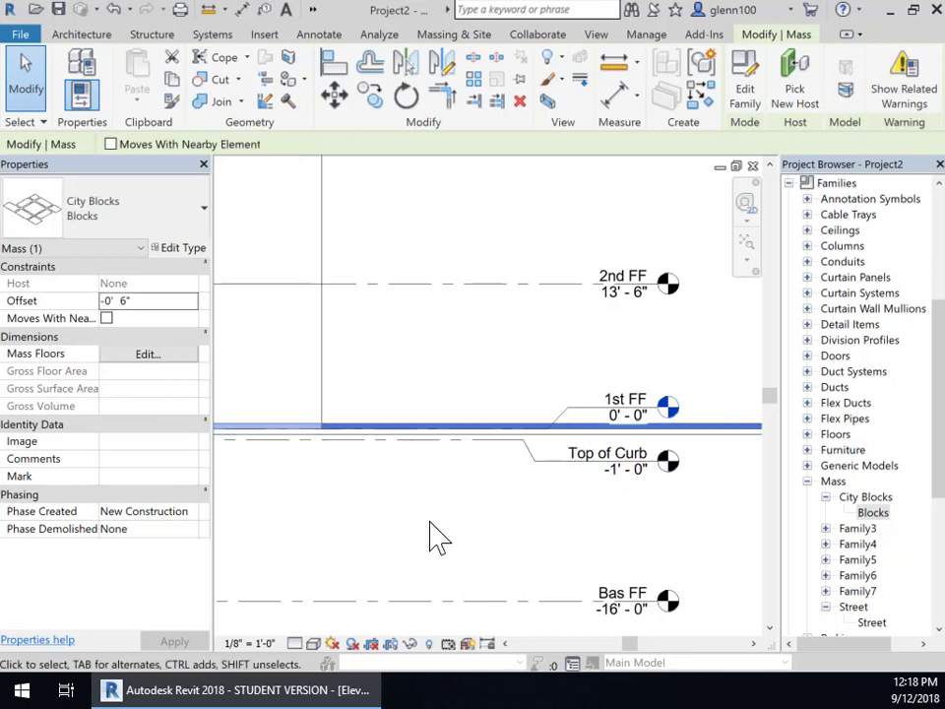
{"action": "scroll", "coordinate": [431, 536], "scroll_direction": "down", "scroll_amount": 3}
{"action": "middle_click_drag", "start_coordinate": [430, 536], "coordinate": [680, 433]}
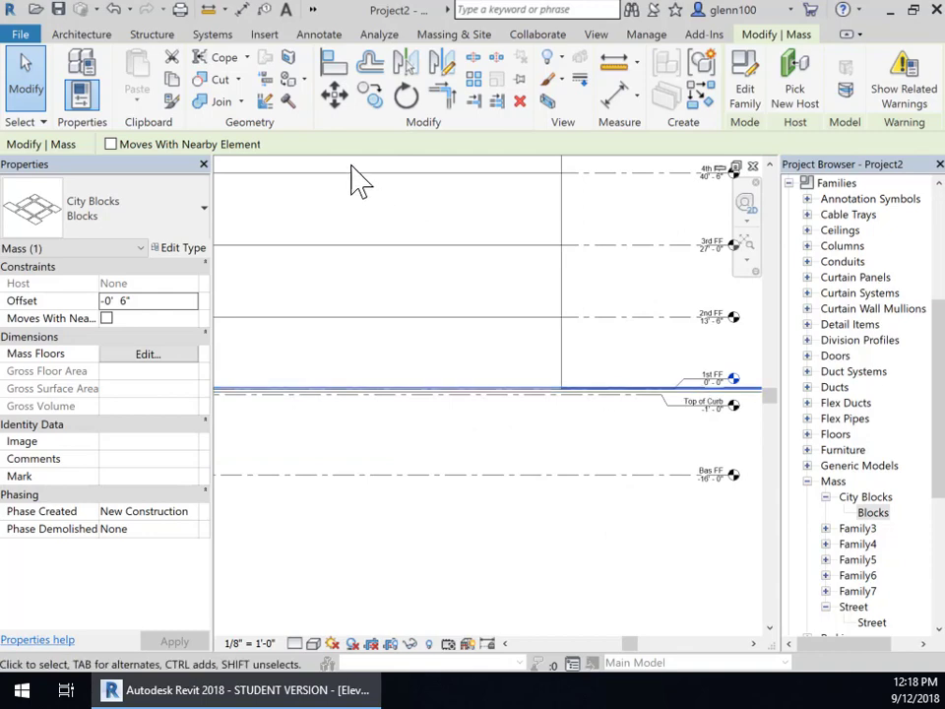
{"action": "left_click", "coordinate": [334, 94]}
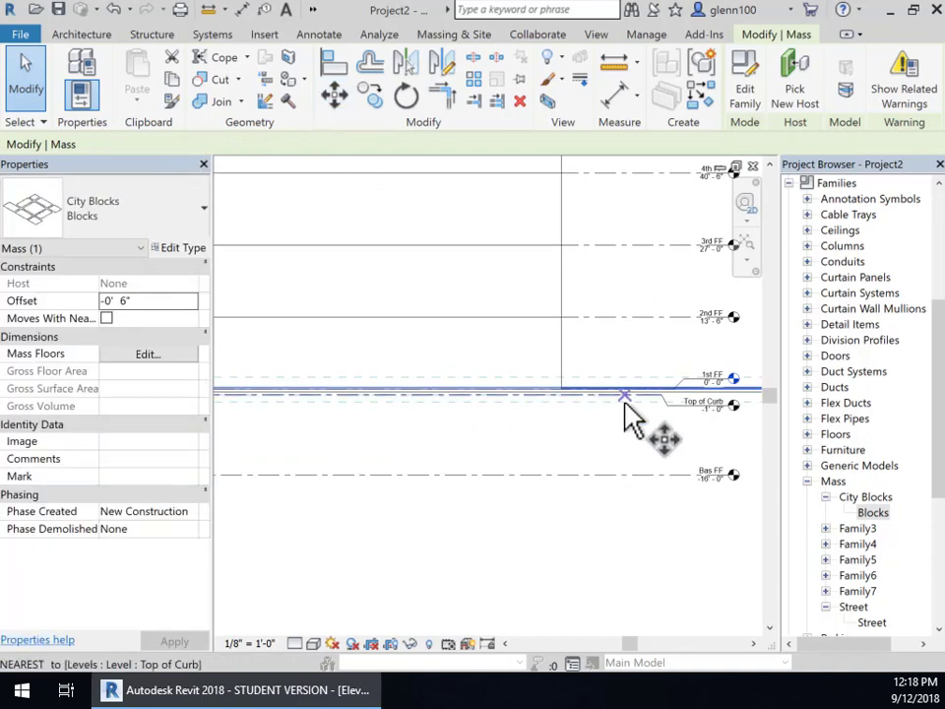
{"action": "scroll", "coordinate": [630, 415], "scroll_direction": "up", "scroll_amount": 2}
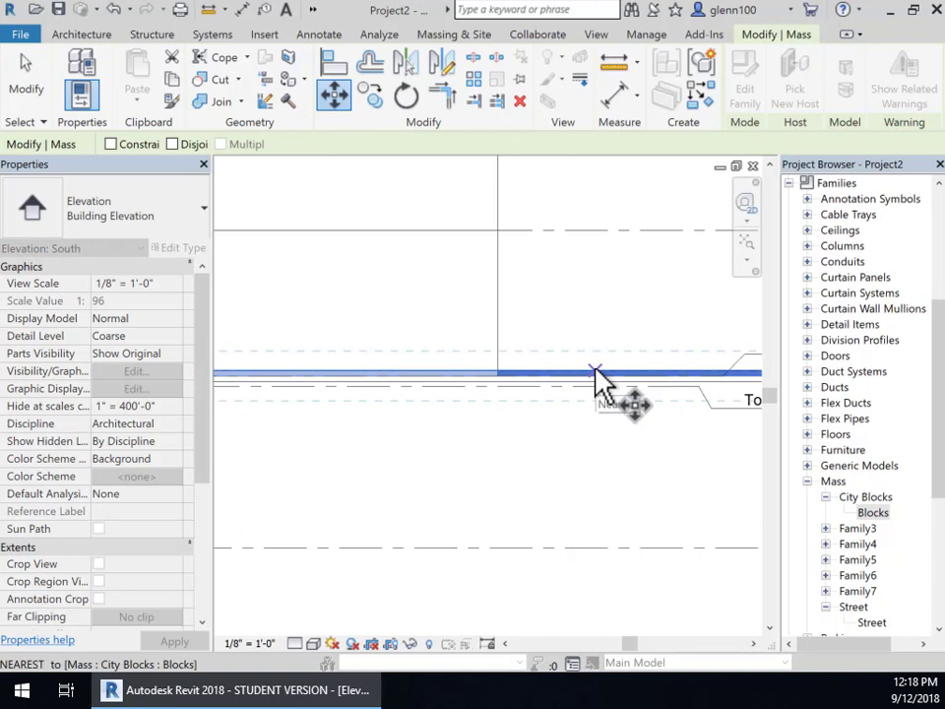
{"action": "left_click", "coordinate": [594, 371]}
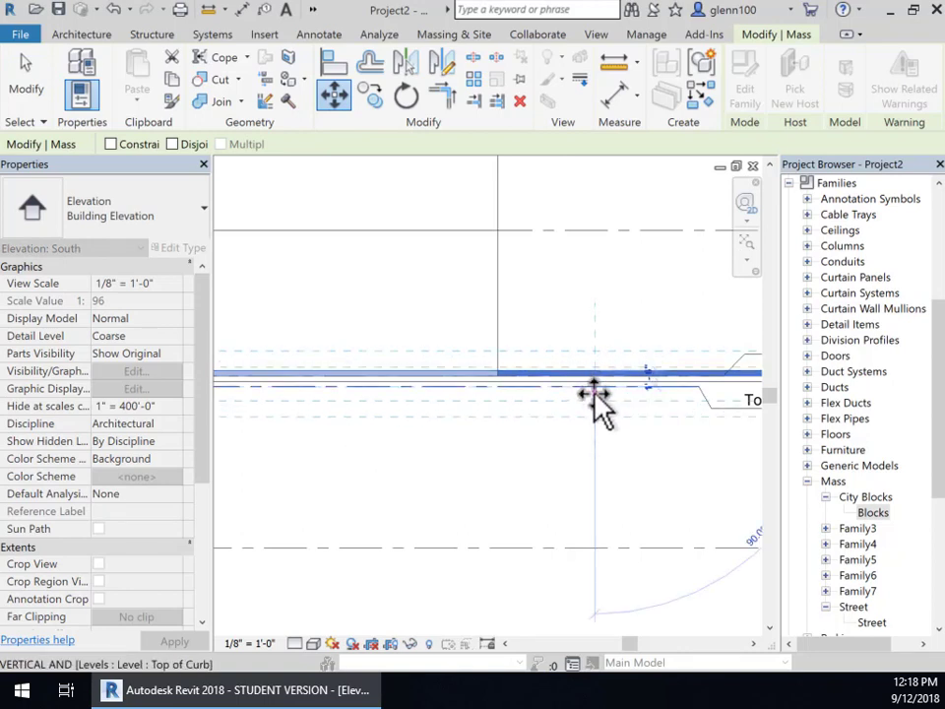
{"action": "left_click", "coordinate": [593, 387]}
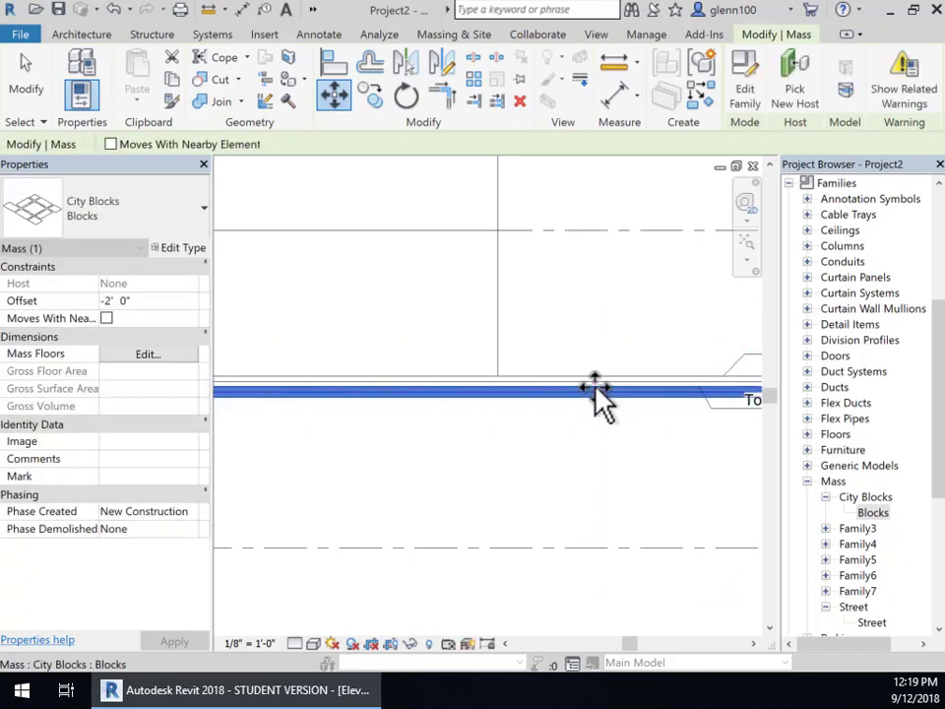
{"action": "scroll", "coordinate": [597, 443], "scroll_direction": "down", "scroll_amount": 4}
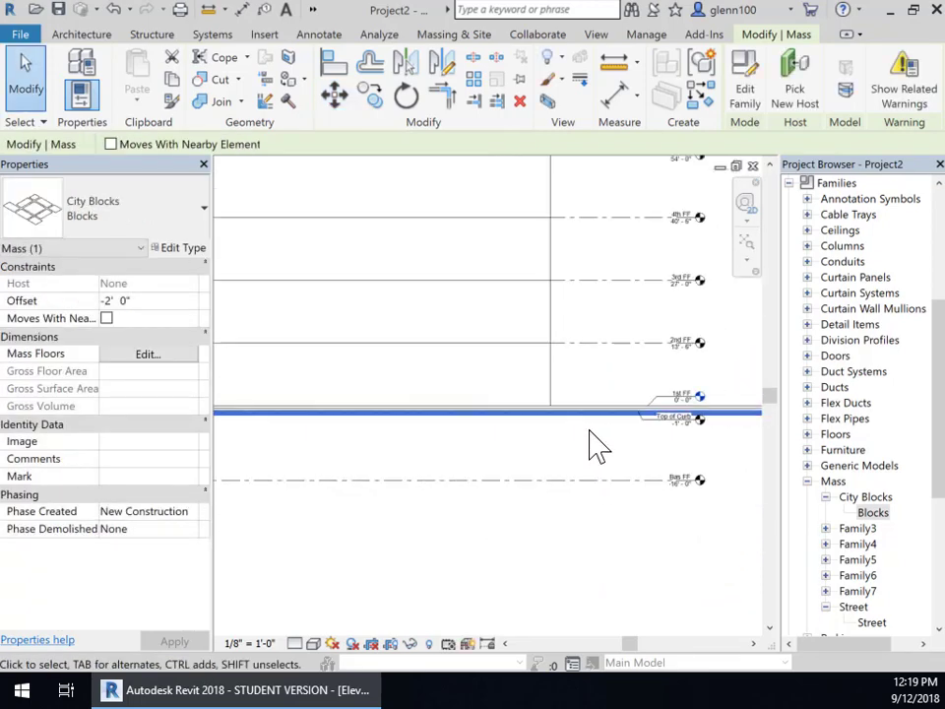
{"action": "middle_click_drag", "start_coordinate": [599, 445], "coordinate": [415, 366]}
{"action": "scroll", "coordinate": [416, 366], "scroll_direction": "down", "scroll_amount": 2}
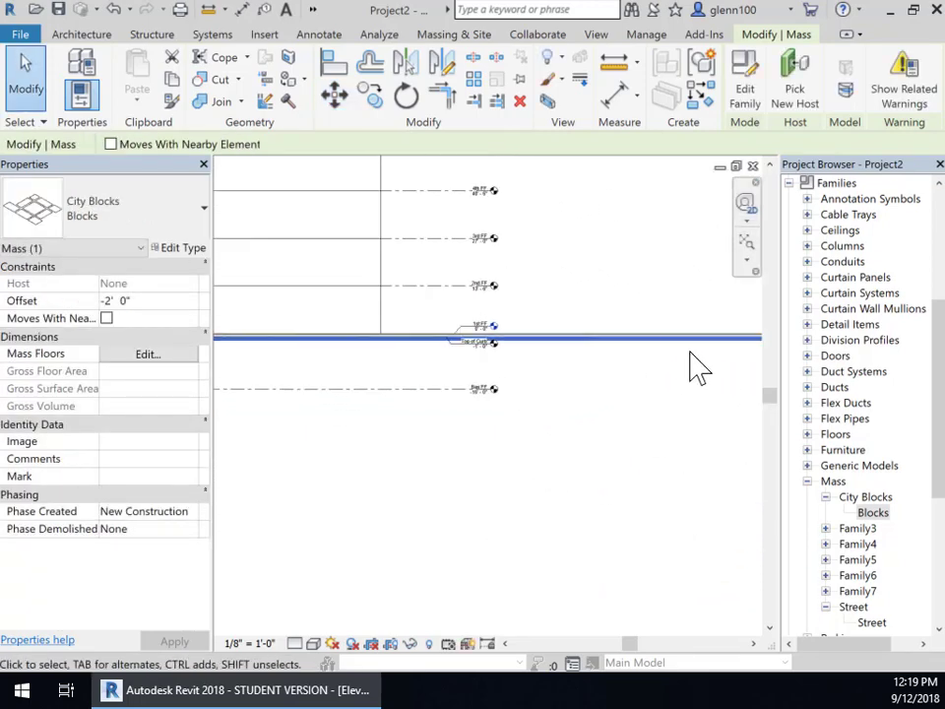
{"action": "left_click", "coordinate": [632, 293]}
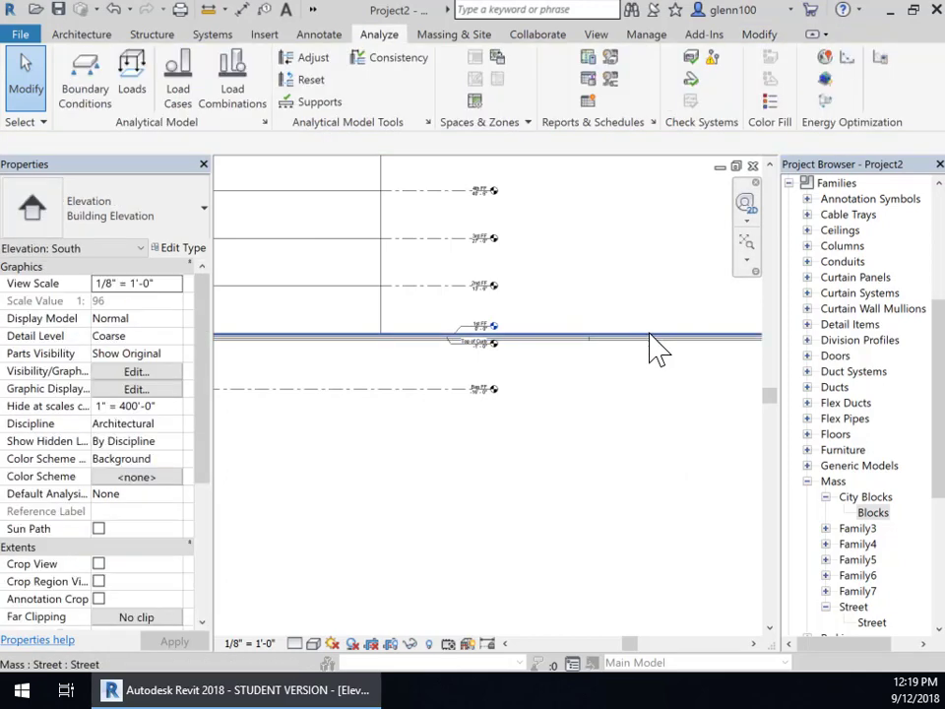
Tile the open views and examine the edges of the site masses at a corner in the 3D view
{"action": "left_click", "coordinate": [660, 347]}
{"action": "left_click", "coordinate": [612, 473]}
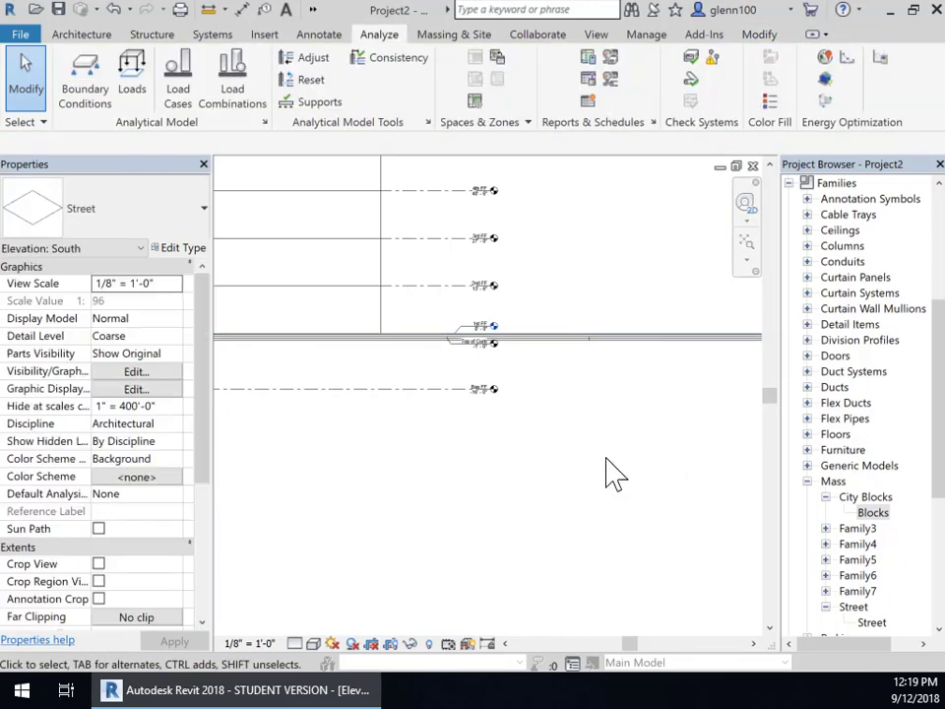
{"action": "key", "text": "w"}
{"action": "key", "text": "t"}
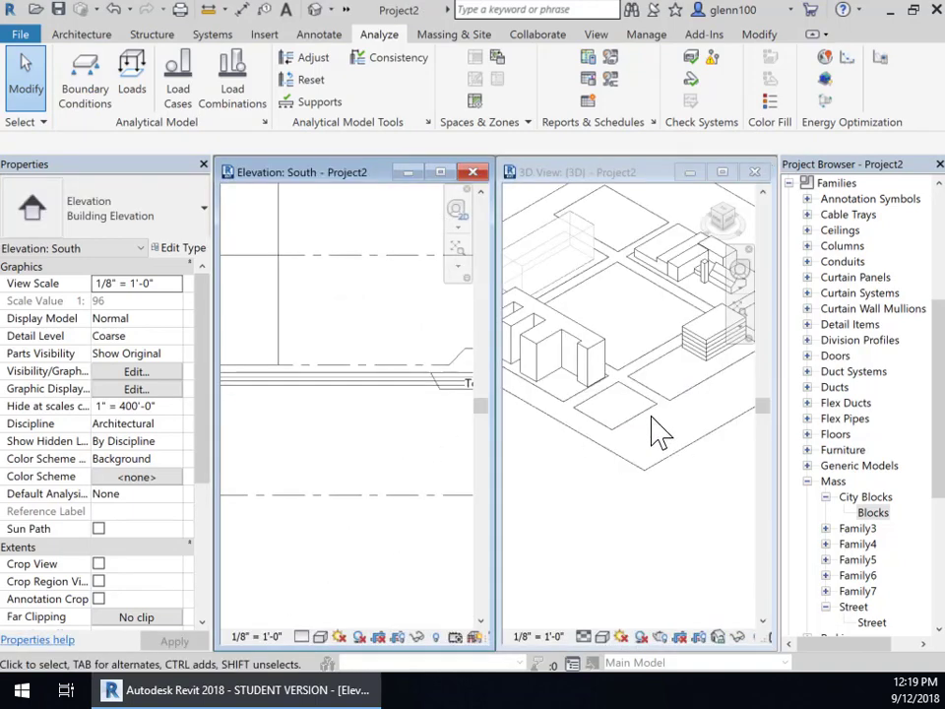
{"action": "scroll", "coordinate": [658, 433], "scroll_direction": "up", "scroll_amount": 6}
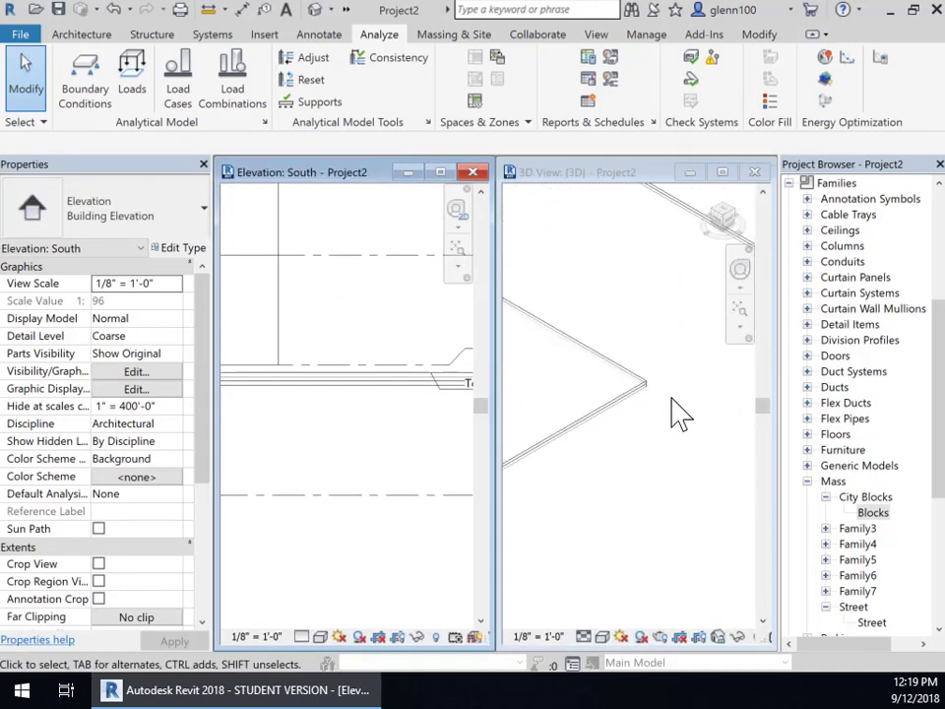
{"action": "scroll", "coordinate": [678, 414], "scroll_direction": "up", "scroll_amount": 2}
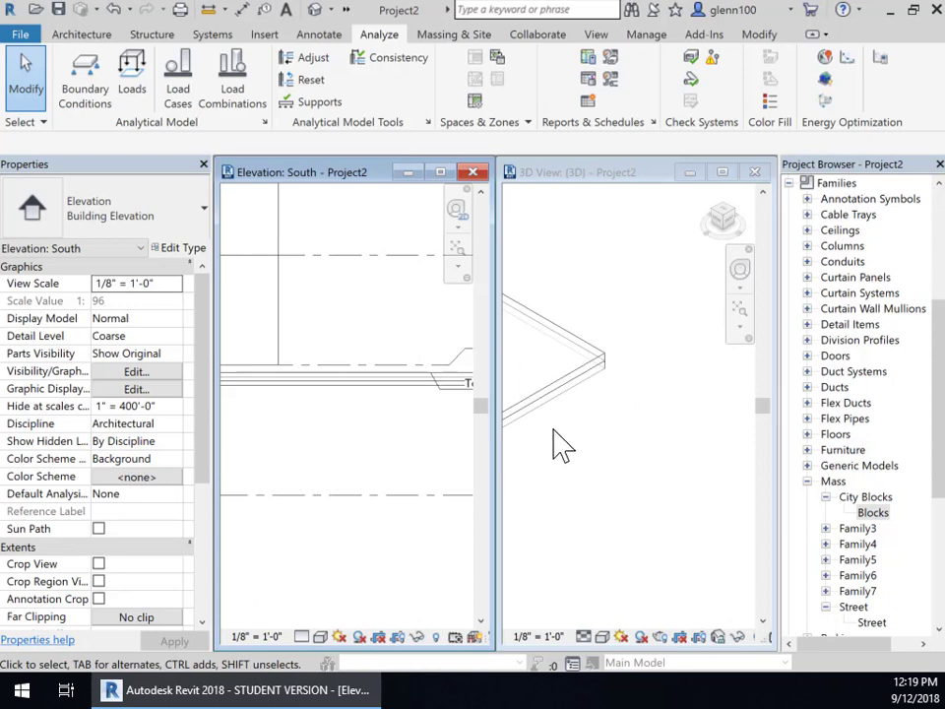
{"action": "scroll", "coordinate": [401, 435], "scroll_direction": "down", "scroll_amount": 1}
{"action": "scroll", "coordinate": [409, 436], "scroll_direction": "down", "scroll_amount": 1}
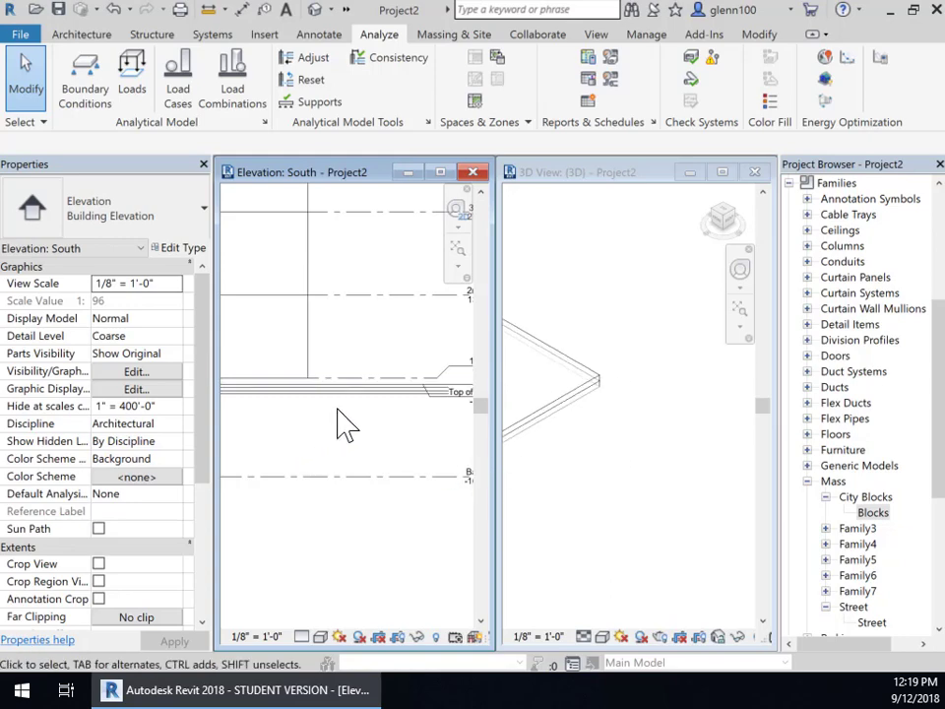
Examine how the building masses sit relative to the street, blocks and levels across the South elevation
{"action": "scroll", "coordinate": [338, 421], "scroll_direction": "down", "scroll_amount": 4}
{"action": "middle_click_drag", "start_coordinate": [331, 462], "coordinate": [448, 431]}
{"action": "scroll", "coordinate": [405, 417], "scroll_direction": "down", "scroll_amount": 2}
{"action": "middle_click_drag", "start_coordinate": [351, 430], "coordinate": [433, 420]}
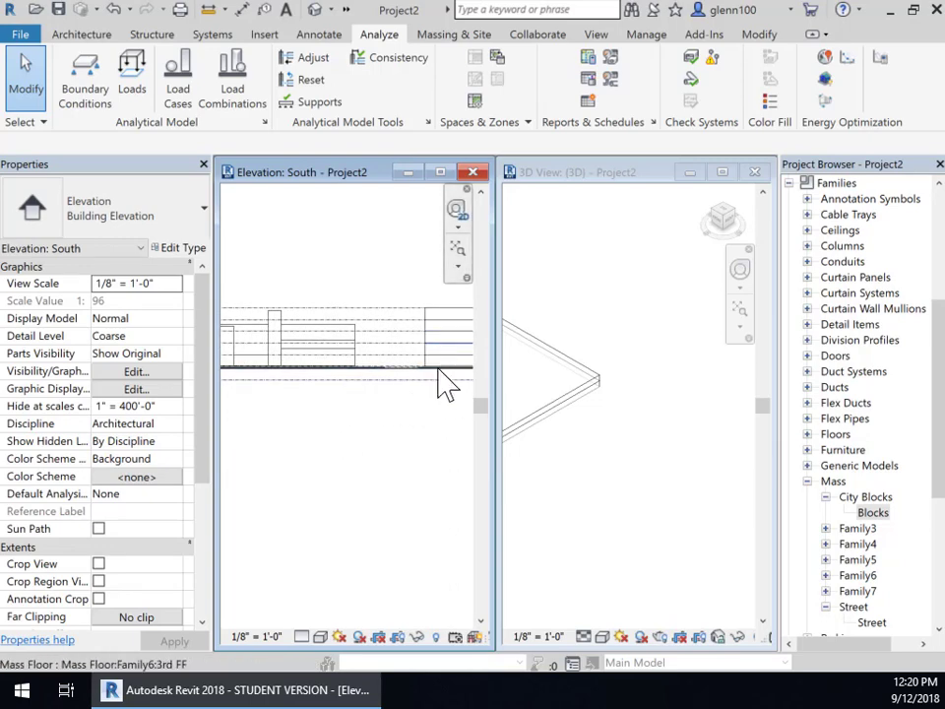
{"action": "middle_click_drag", "start_coordinate": [443, 425], "coordinate": [371, 454]}
{"action": "scroll", "coordinate": [321, 407], "scroll_direction": "up", "scroll_amount": 3}
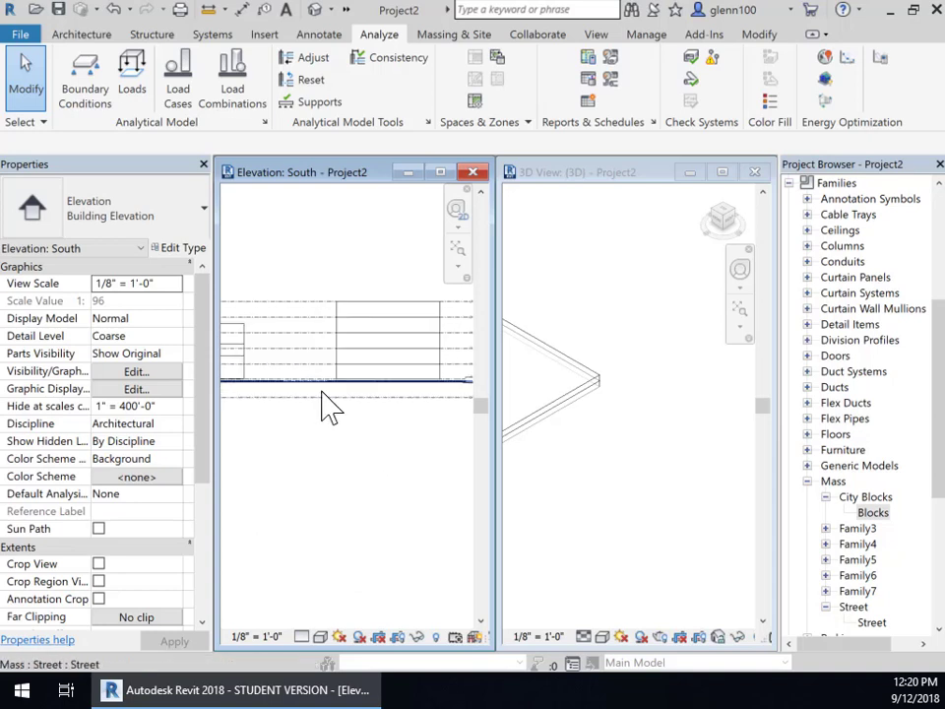
{"action": "scroll", "coordinate": [329, 399], "scroll_direction": "down", "scroll_amount": 5}
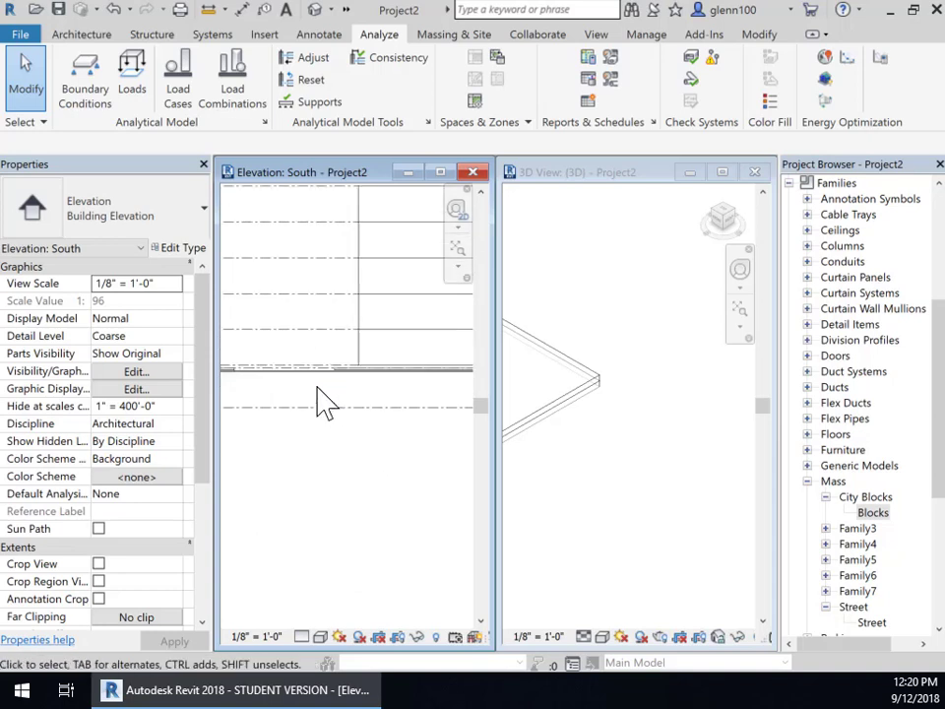
{"action": "middle_click_drag", "start_coordinate": [386, 433], "coordinate": [375, 331]}
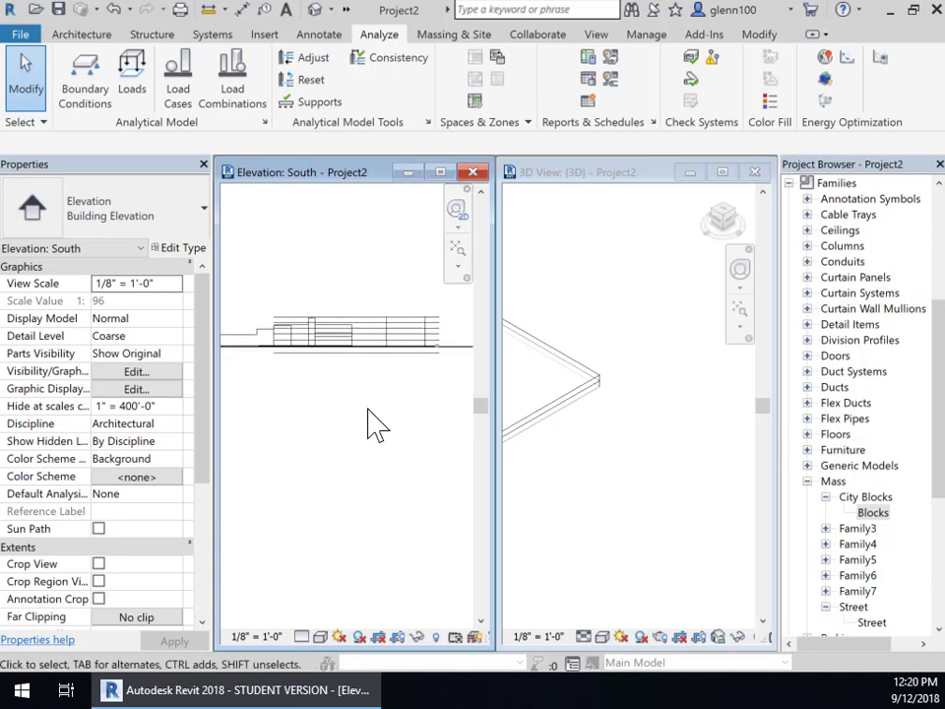
{"action": "scroll", "coordinate": [389, 407], "scroll_direction": "up", "scroll_amount": 1}
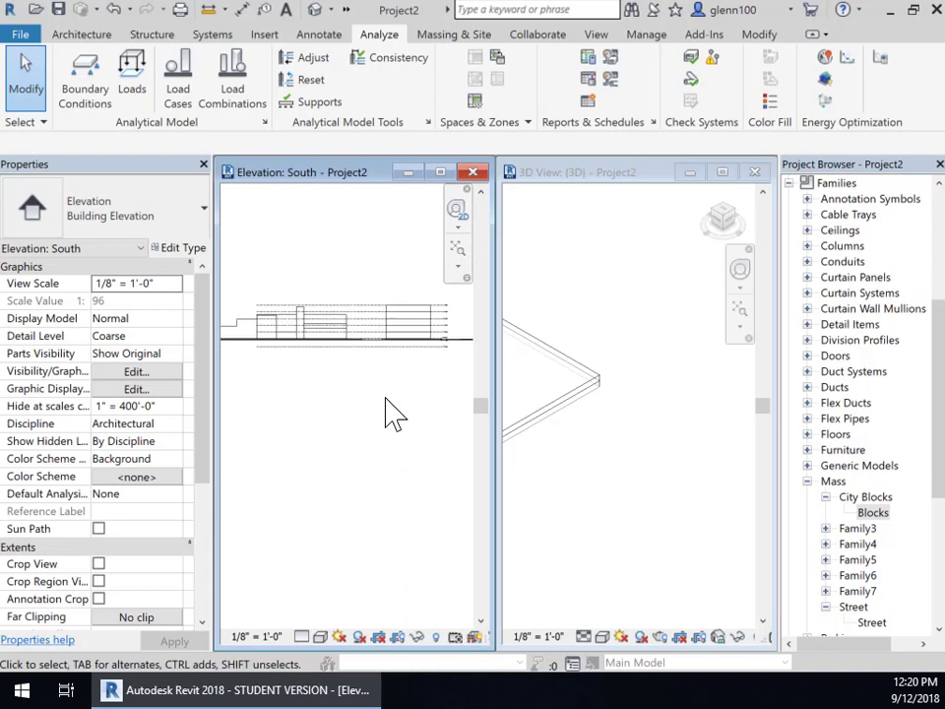